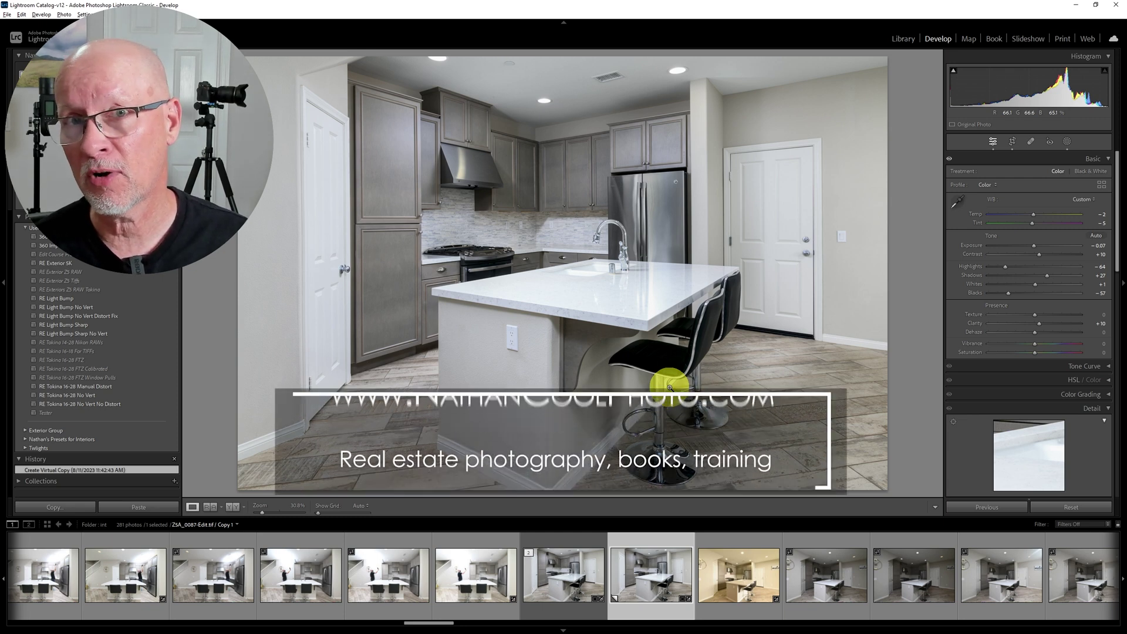
Zoom to 100% on the countertop, then browse the warm original and other shots from the shoot.
click(596, 308)
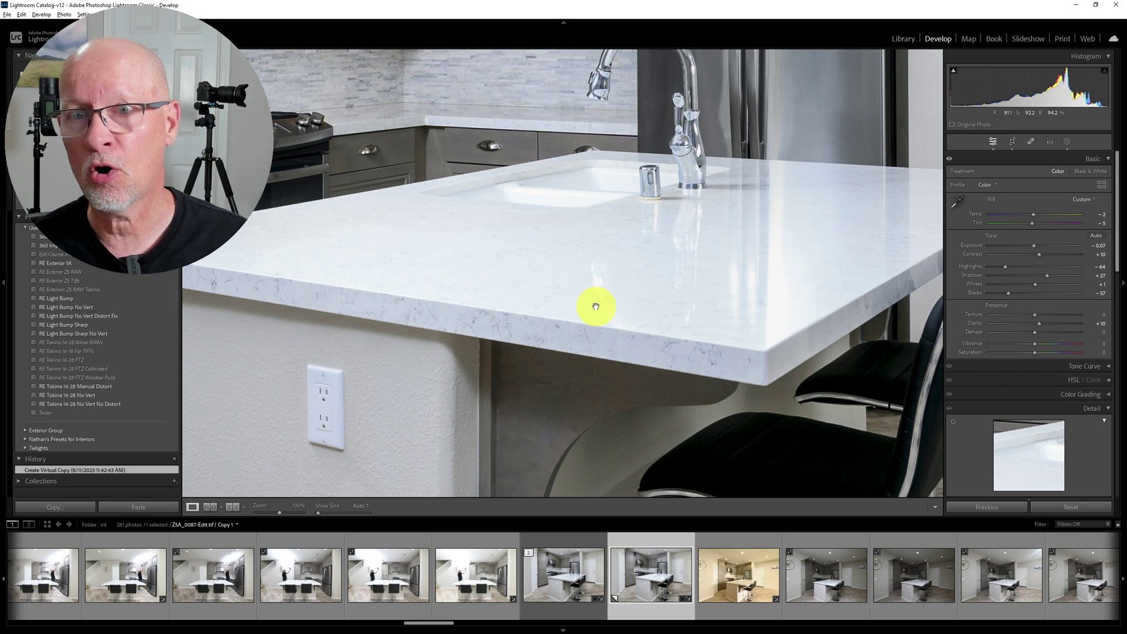
click(640, 308)
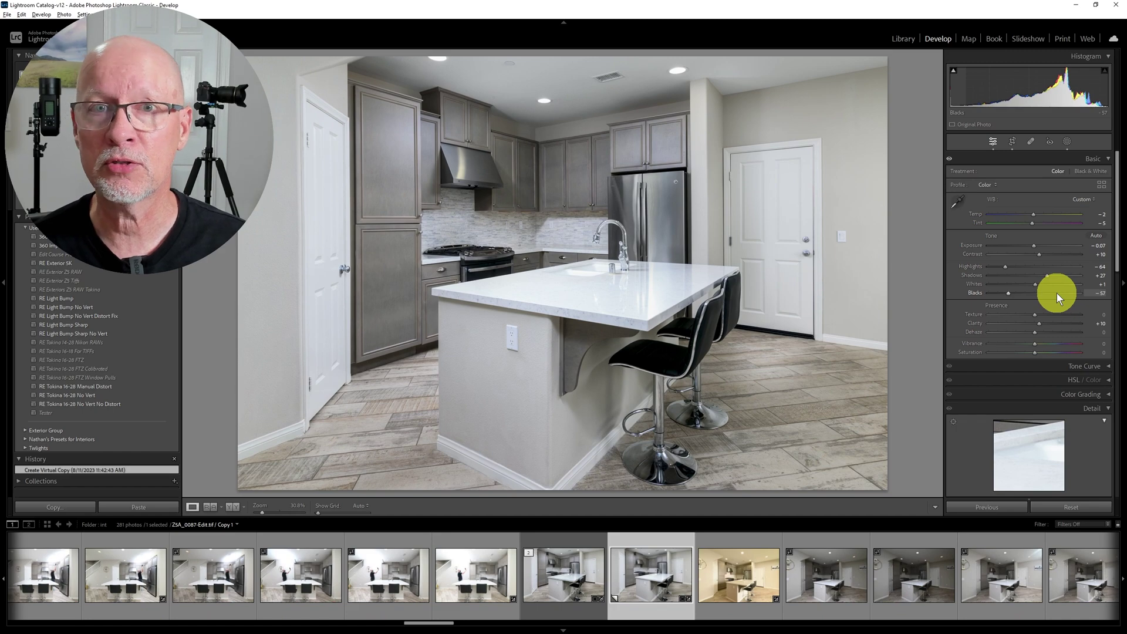
click(749, 581)
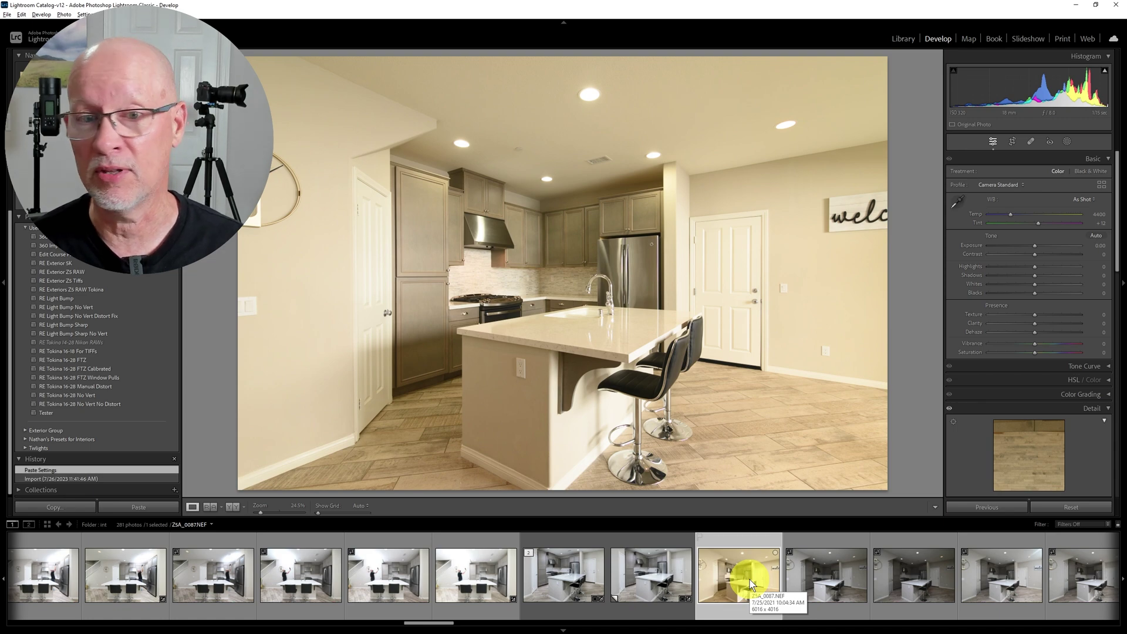
scroll(749, 583, down, 2)
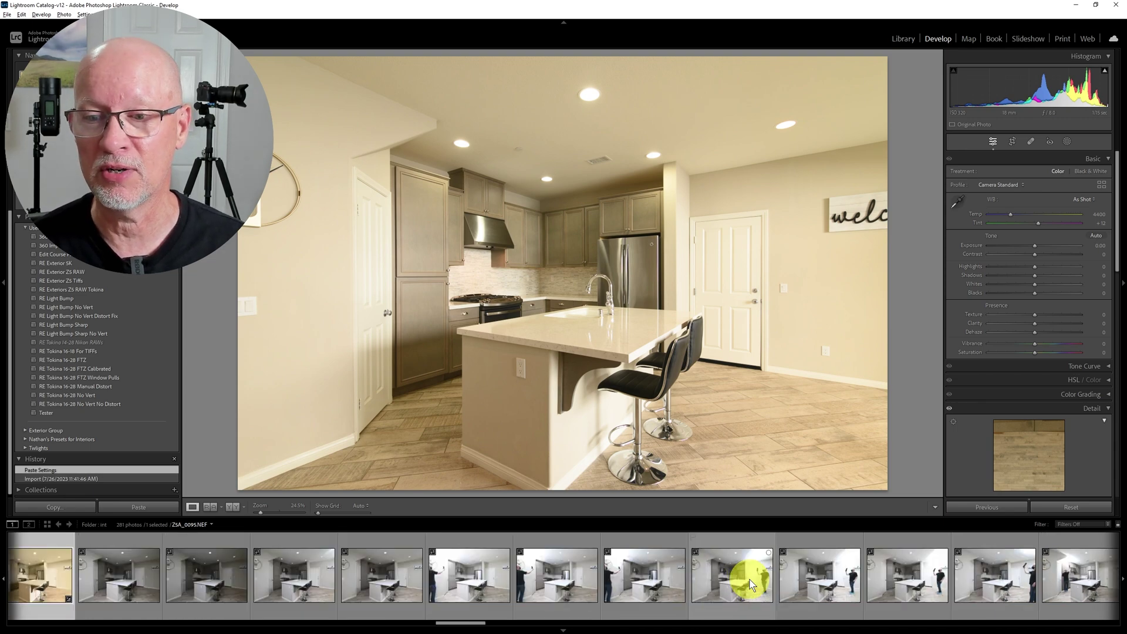
click(836, 578)
click(903, 574)
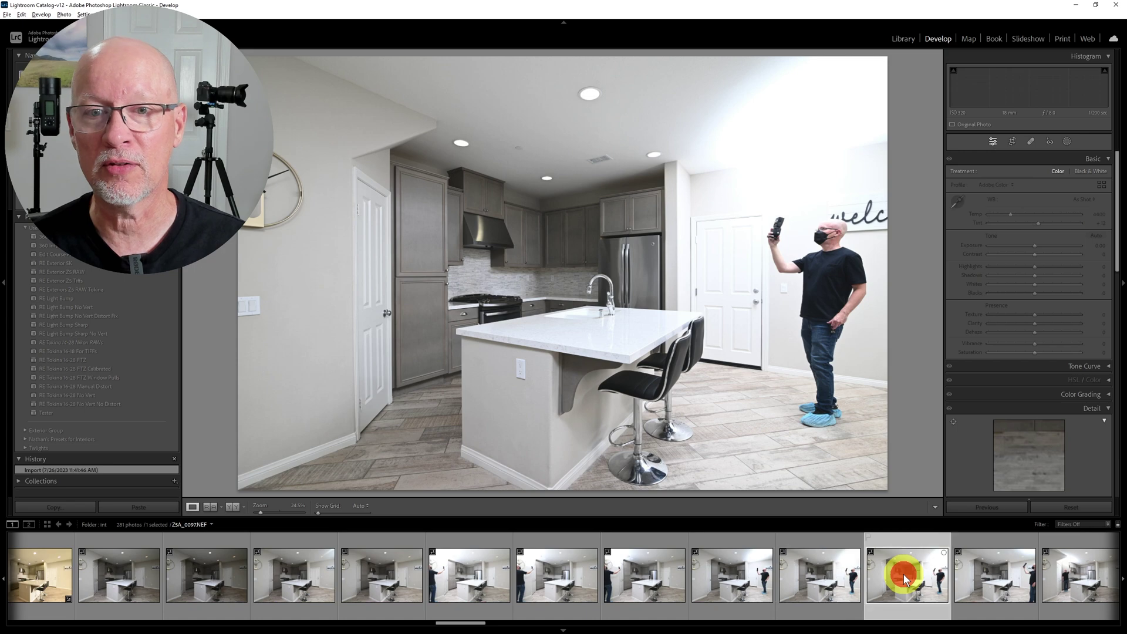
scroll(477, 580, up, 1)
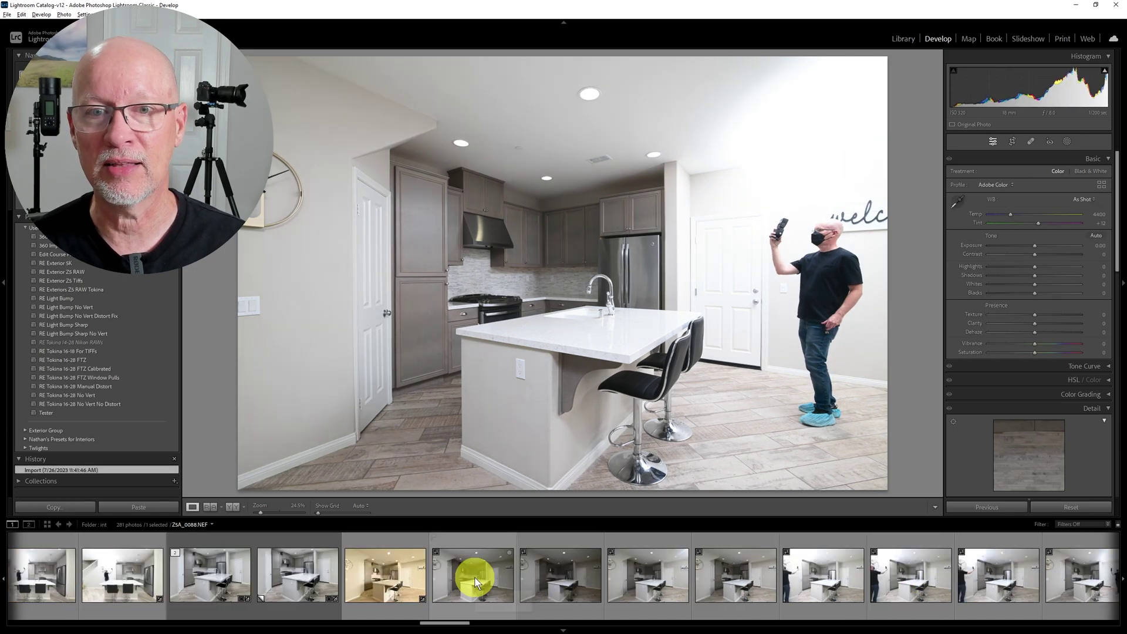
Compare the original edit and its mask history with the Copy 1 virtual copy, ending on Copy 1.
click(289, 583)
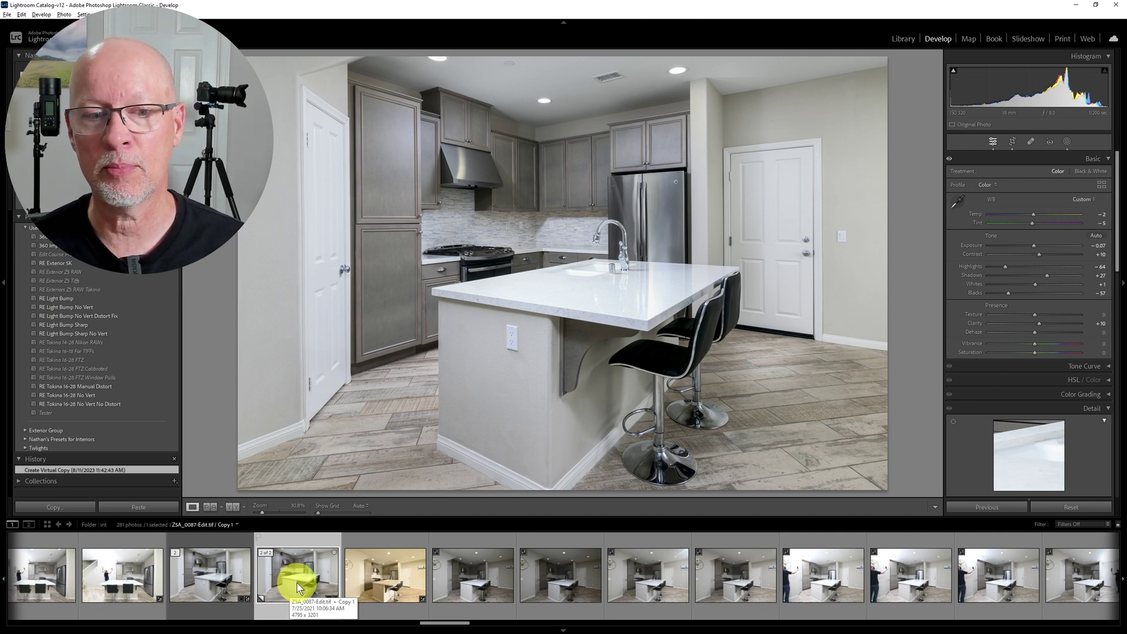
click(235, 574)
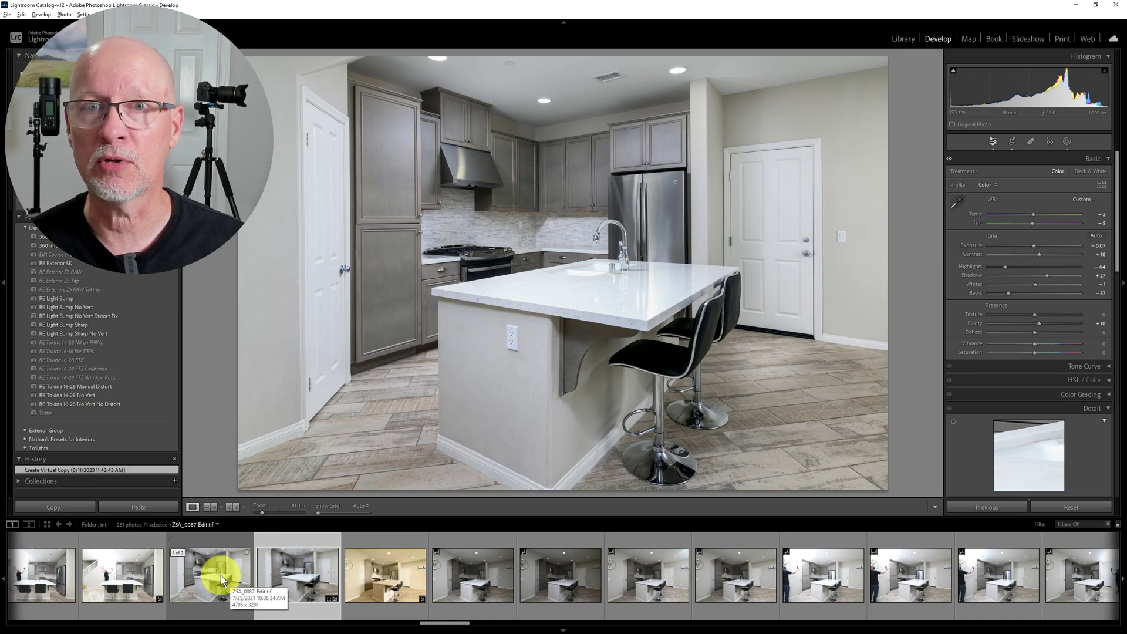
click(221, 576)
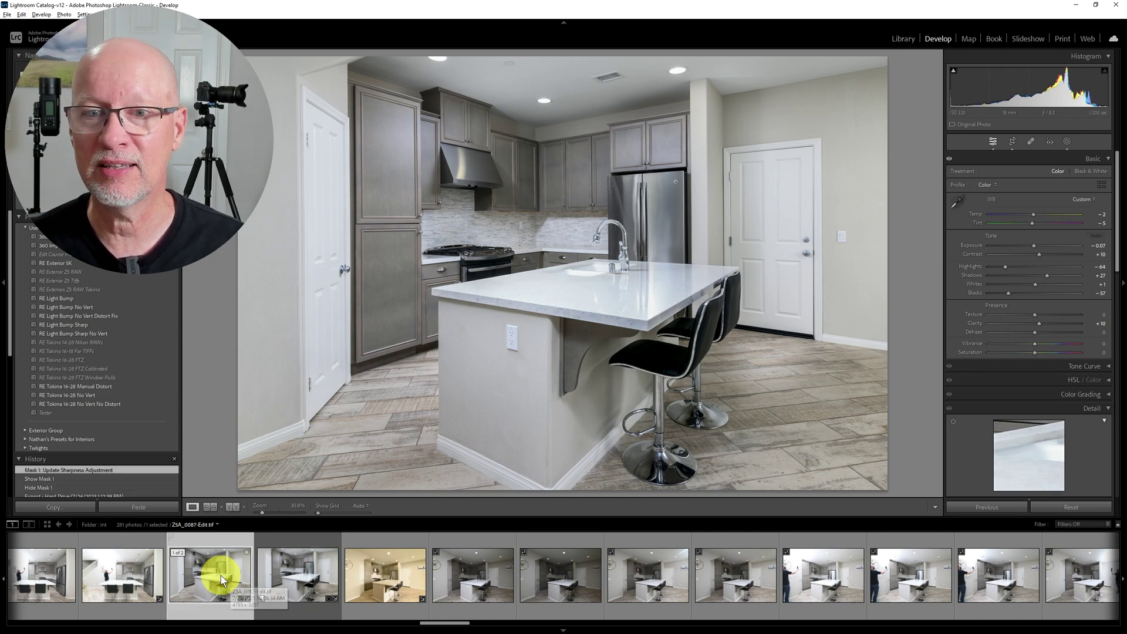
click(605, 298)
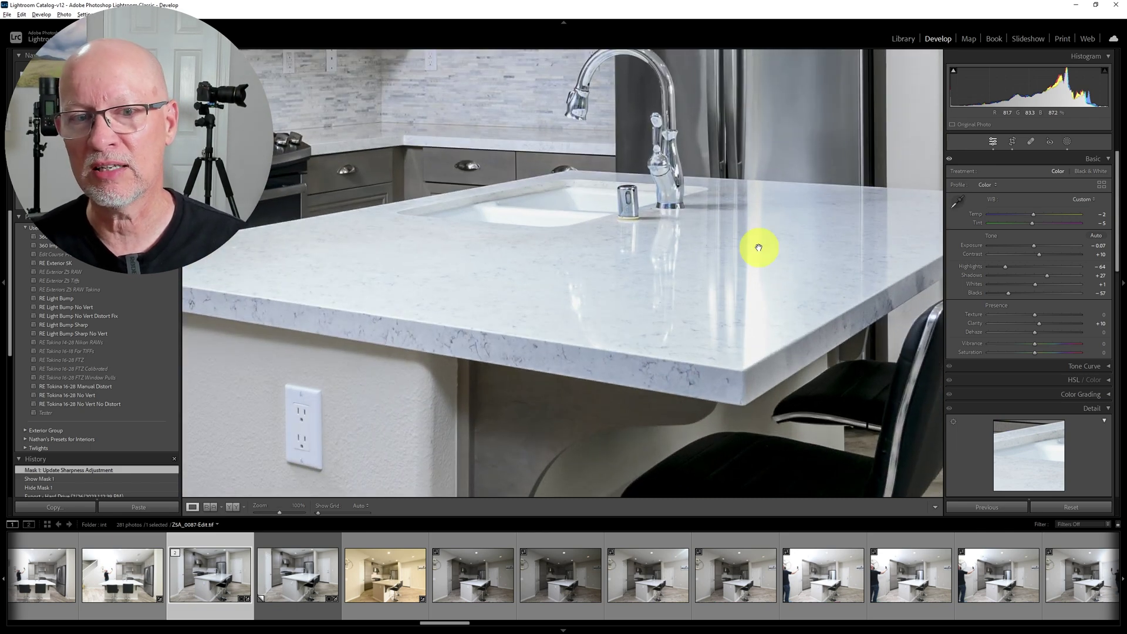
click(300, 579)
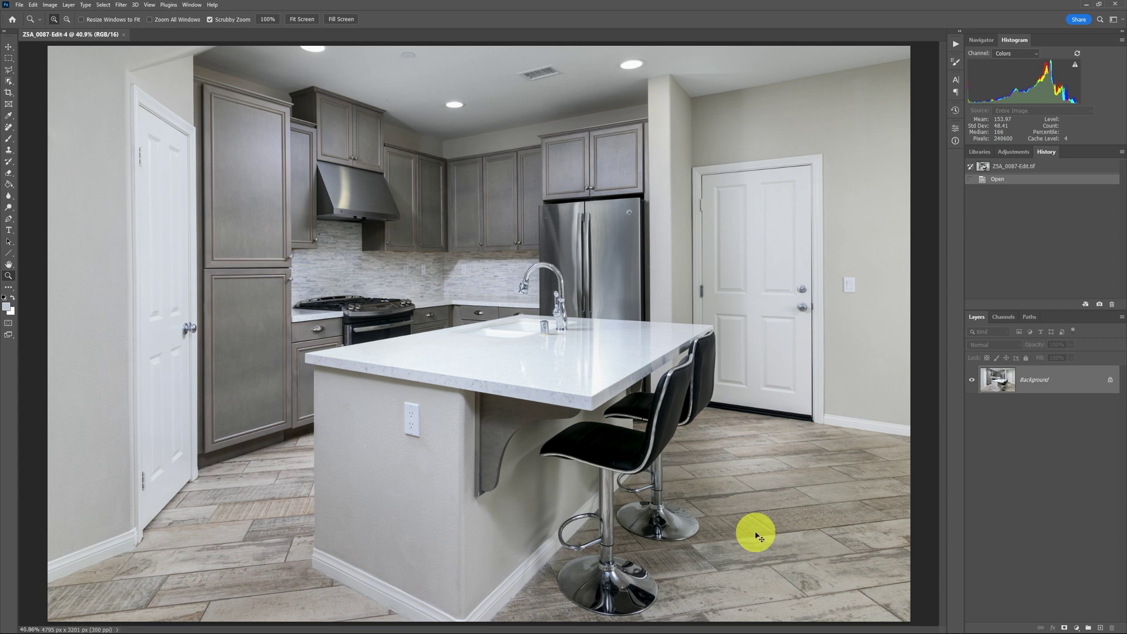
Duplicate the Background into Layer 1 with Ctrl+J and convert Layer 1 to a smart object.
key(ctrl+j)
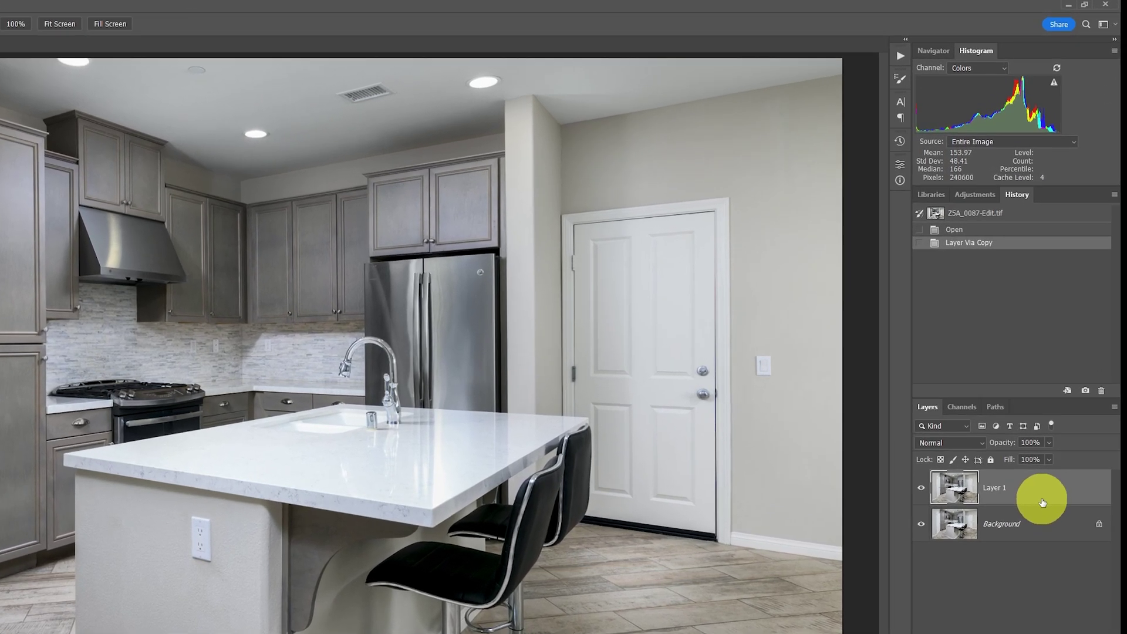
right_click(1043, 502)
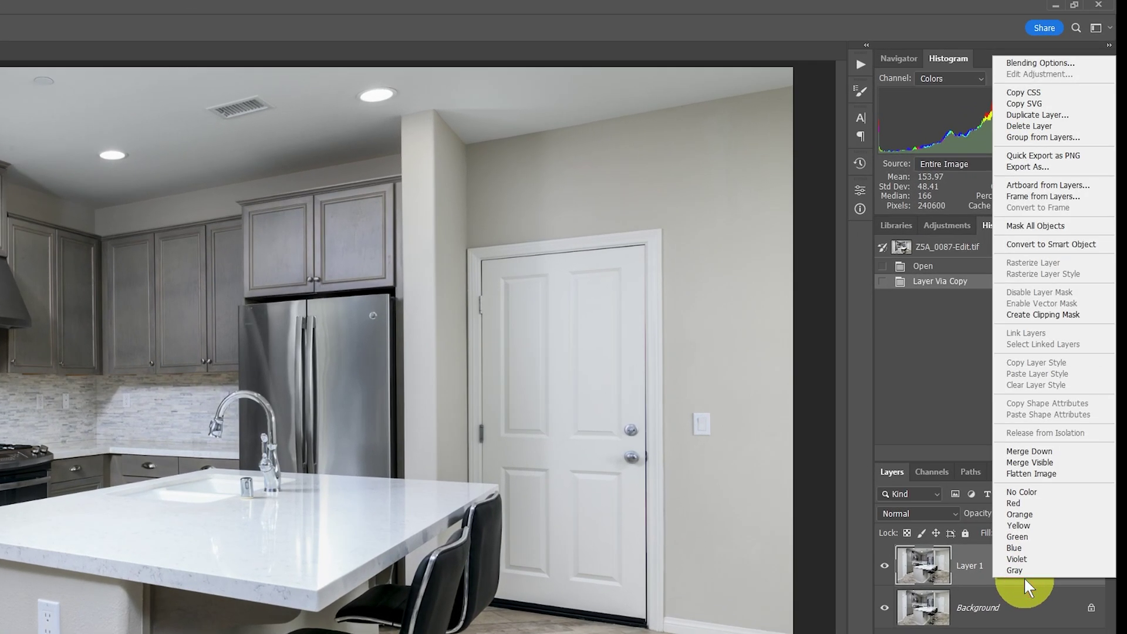
click(1076, 244)
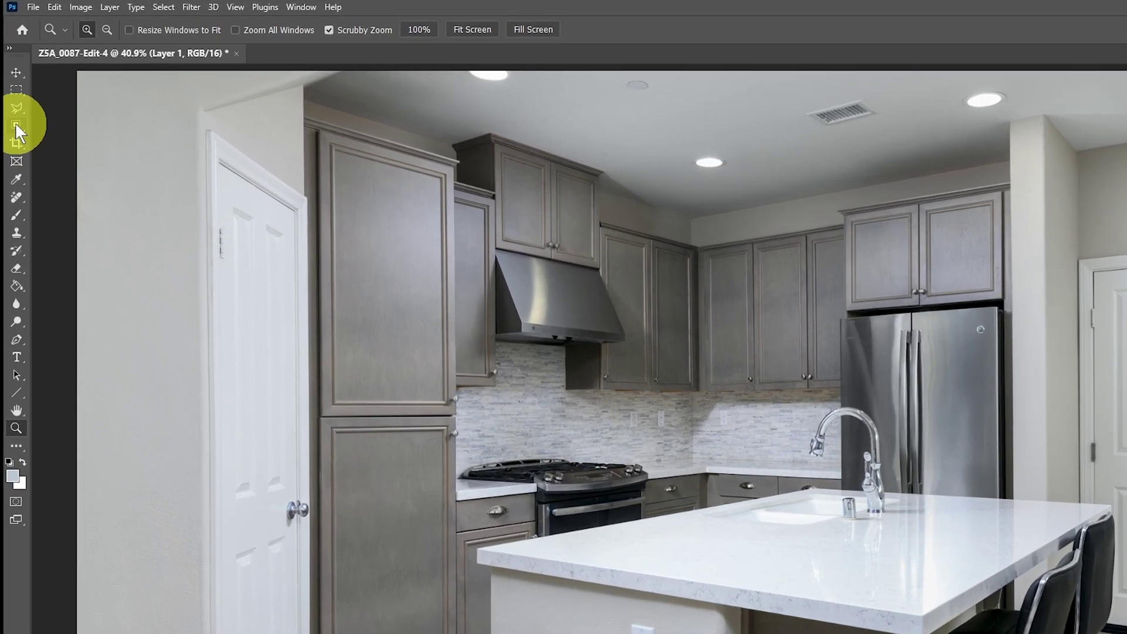
Outline the island countertop with the Object Selection Tool, then subtract the faucet from the selection.
click(8, 81)
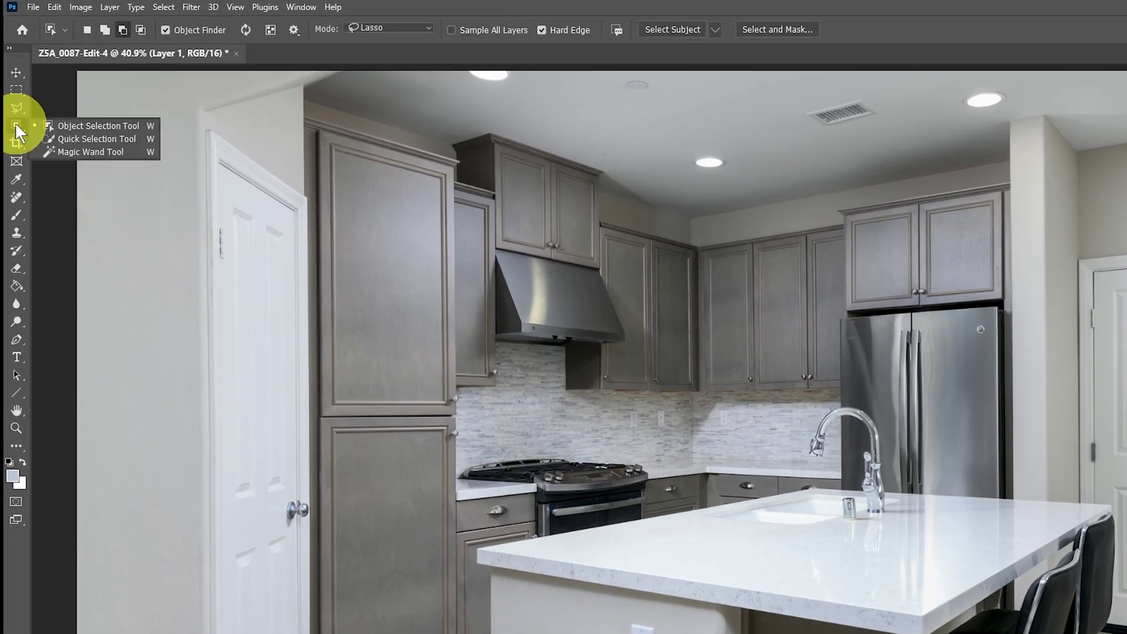
click(100, 125)
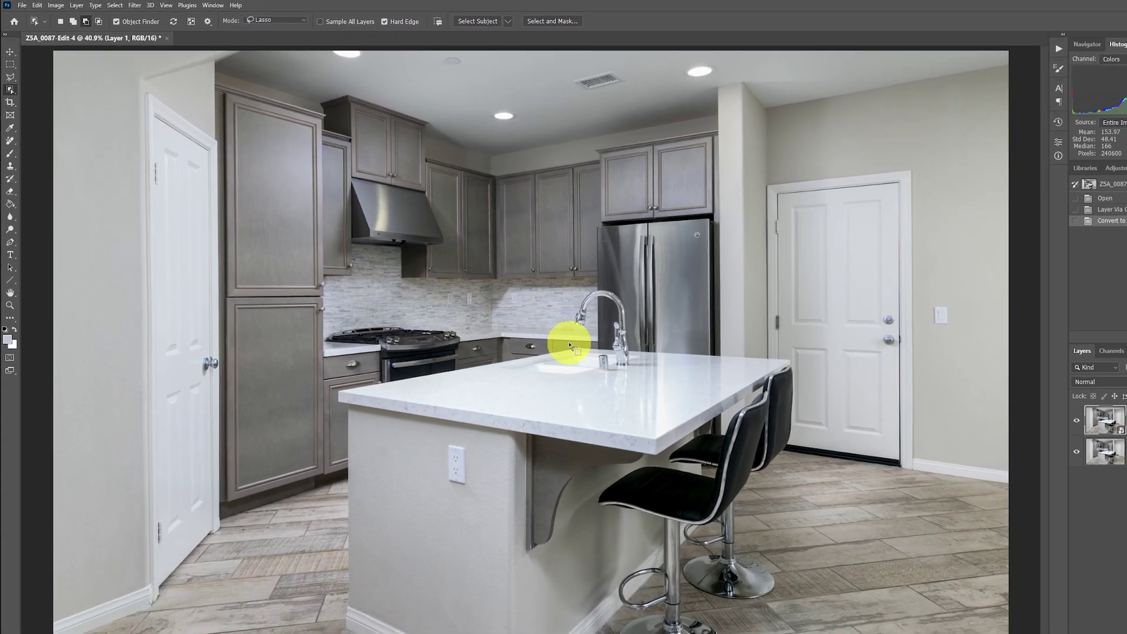
mouse_move(593, 338)
mouse_down()
mouse_move(419, 356)
mouse_move(368, 379)
mouse_up()
mouse_move(332, 342)
mouse_down()
mouse_move(299, 355)
mouse_move(308, 372)
mouse_move(524, 422)
mouse_move(590, 423)
mouse_move(662, 398)
mouse_move(724, 329)
mouse_move(531, 306)
mouse_up()
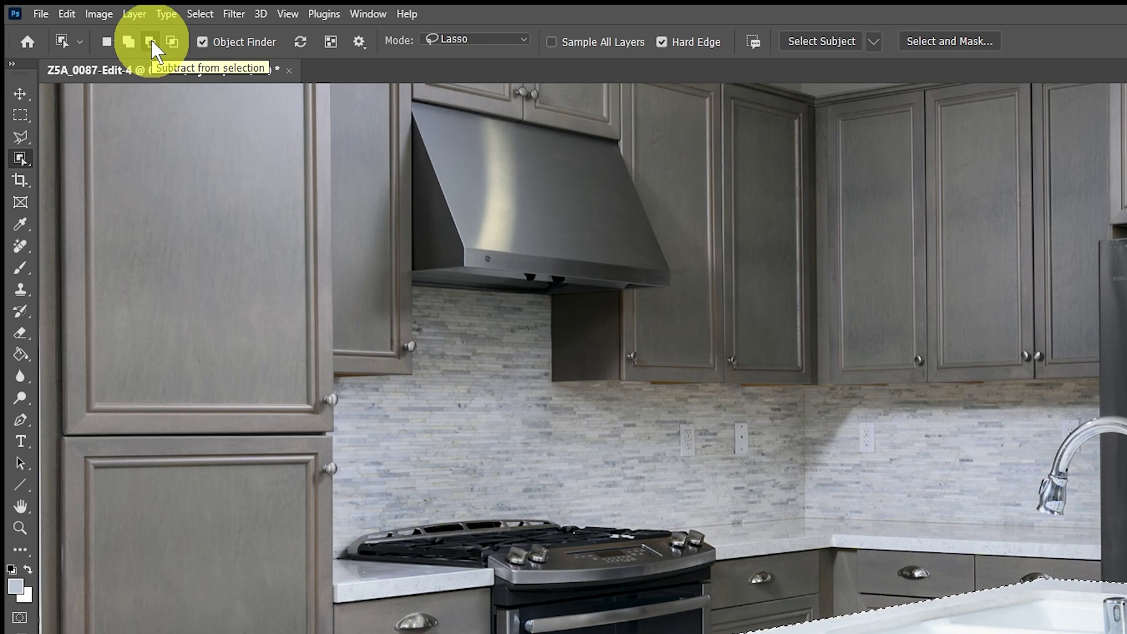
click(151, 42)
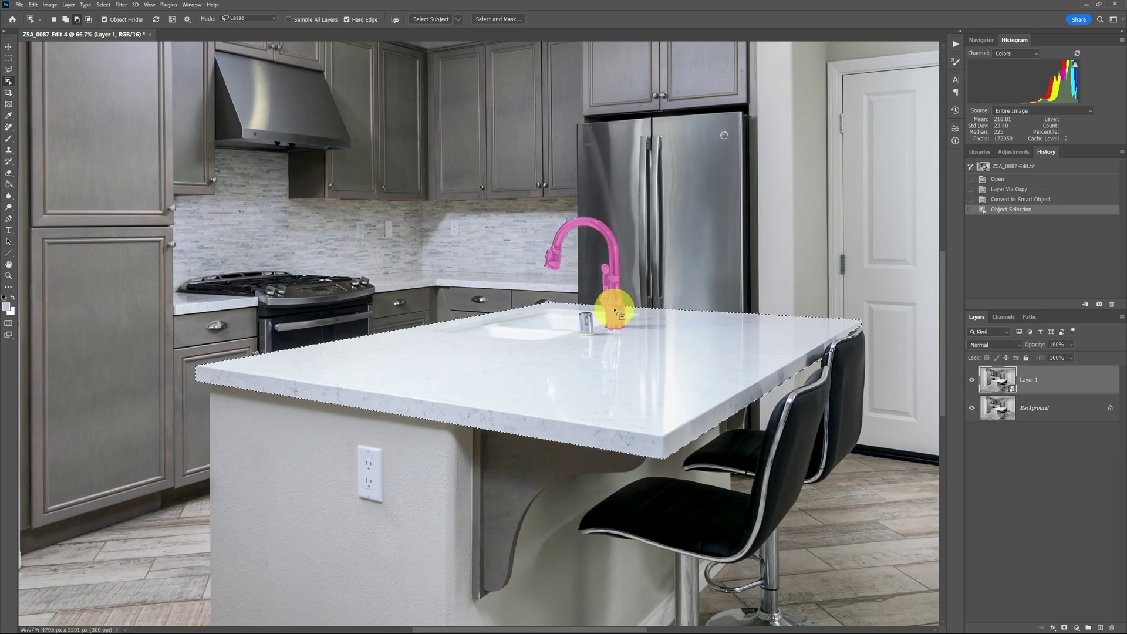
click(614, 309)
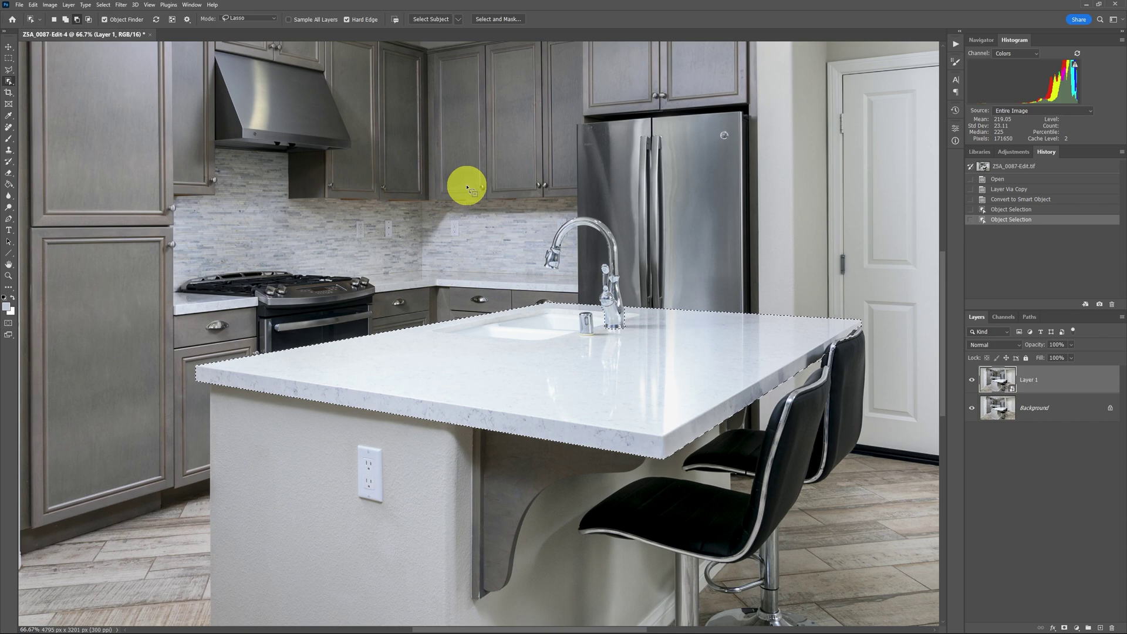
Add a Reveal Selection layer mask to Layer 1, then target Layer 1's image thumbnail.
key(alt+l)
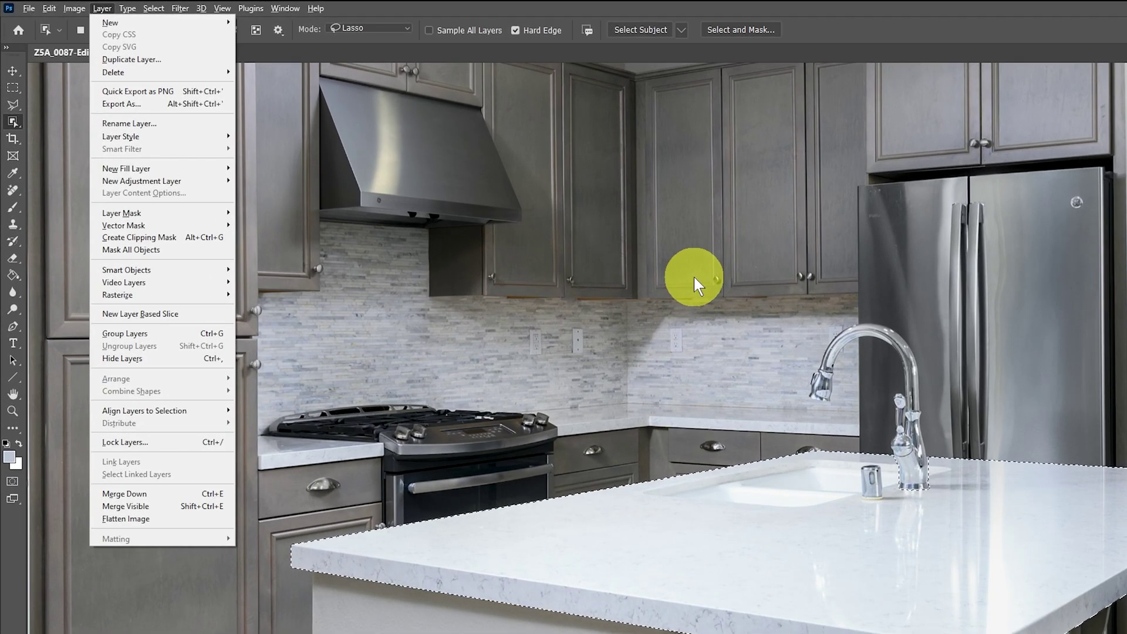
key(m)
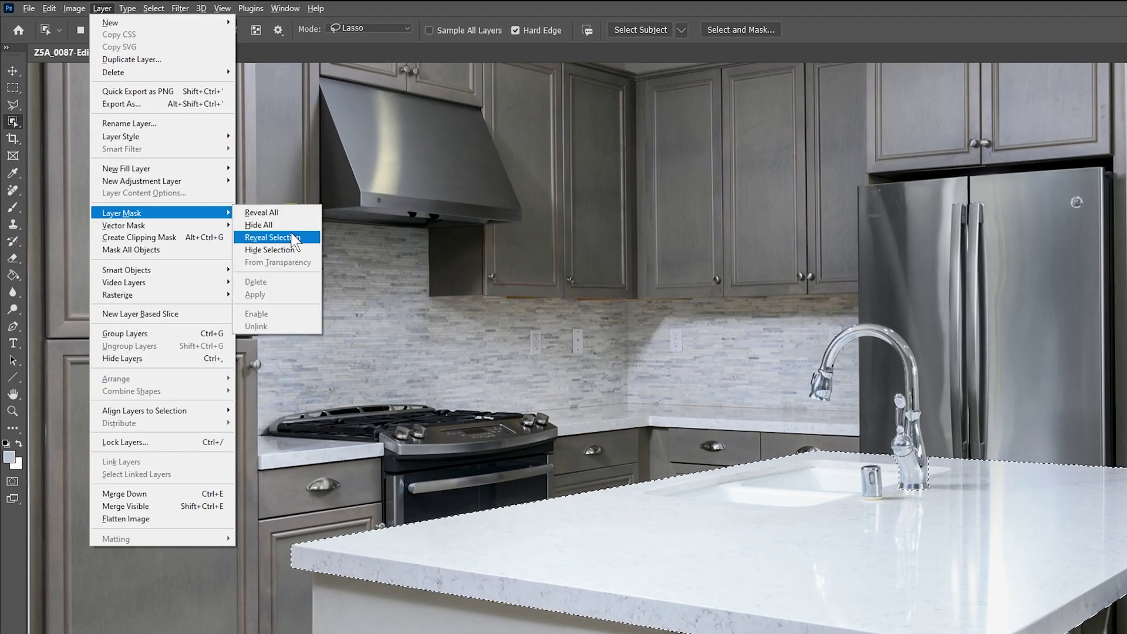
click(291, 238)
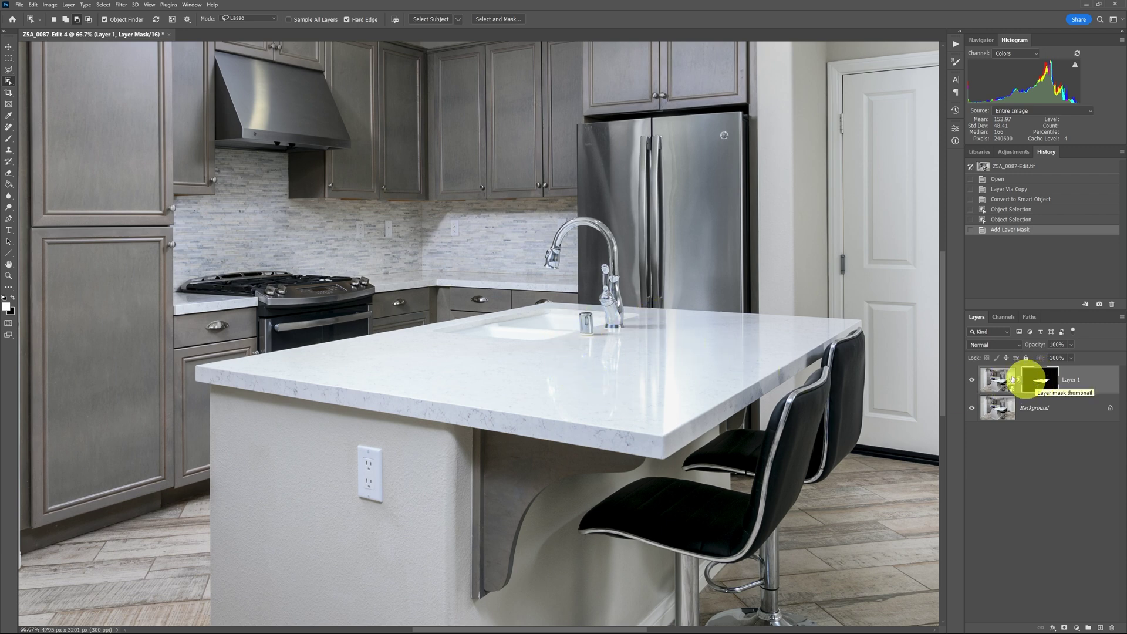
drag(671, 405, 642, 340)
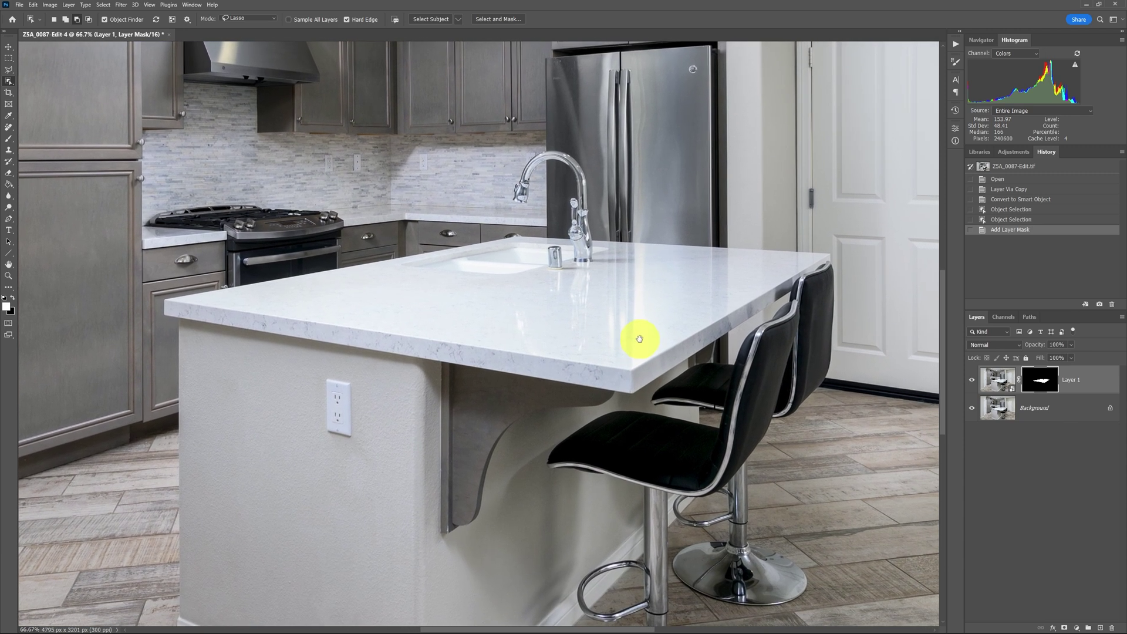
click(991, 385)
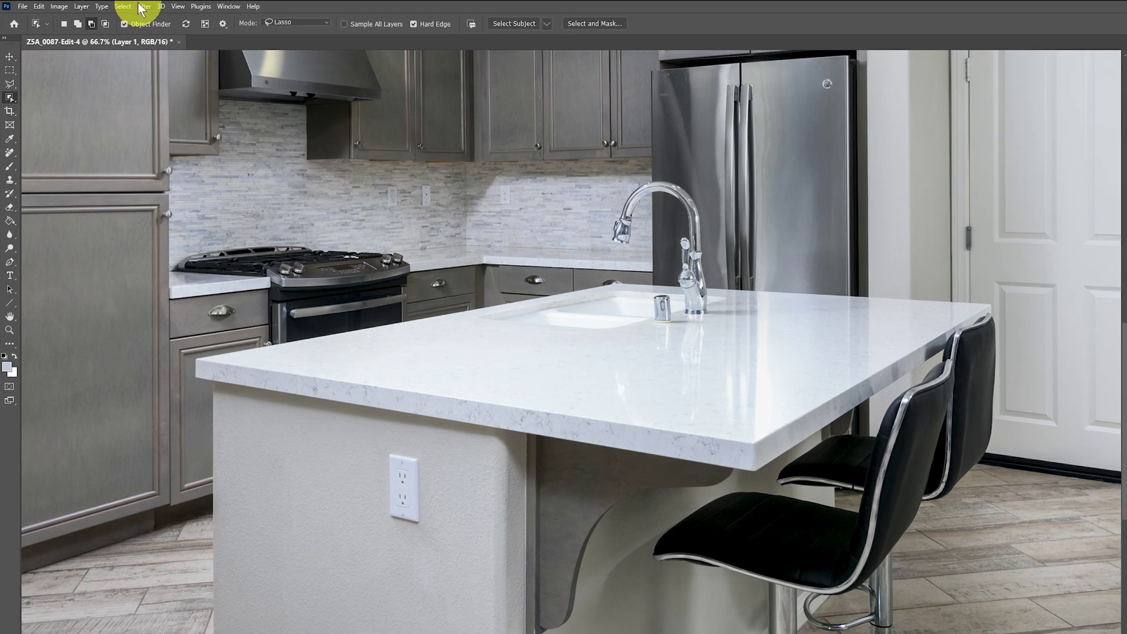
Launch the Camera Raw Filter from the Filter menu on masked Layer 1.
click(144, 6)
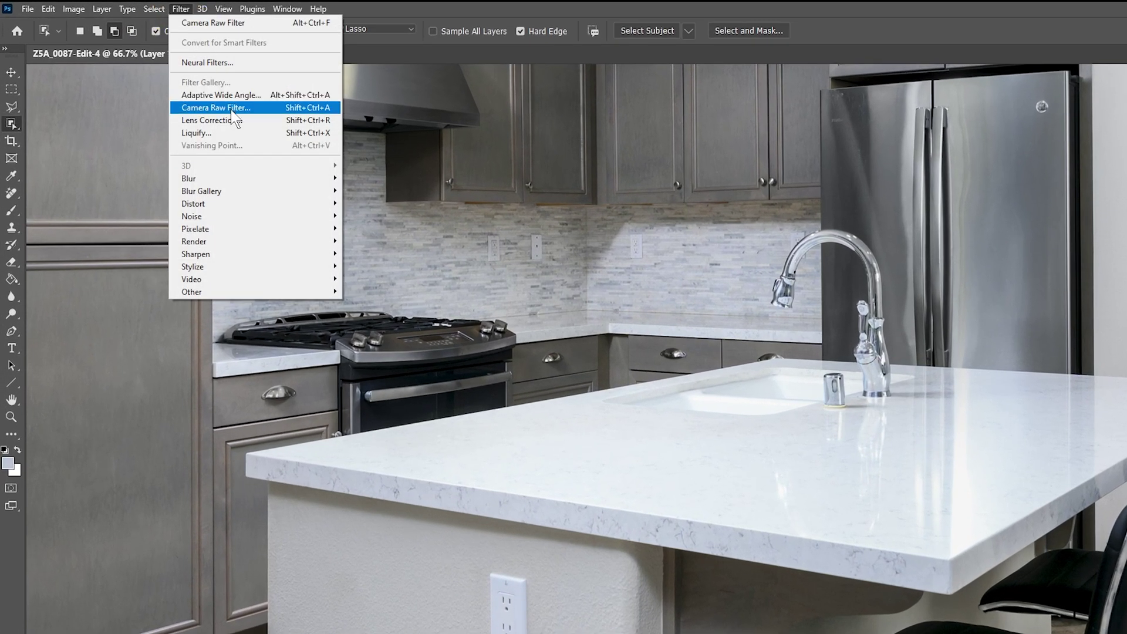
click(231, 111)
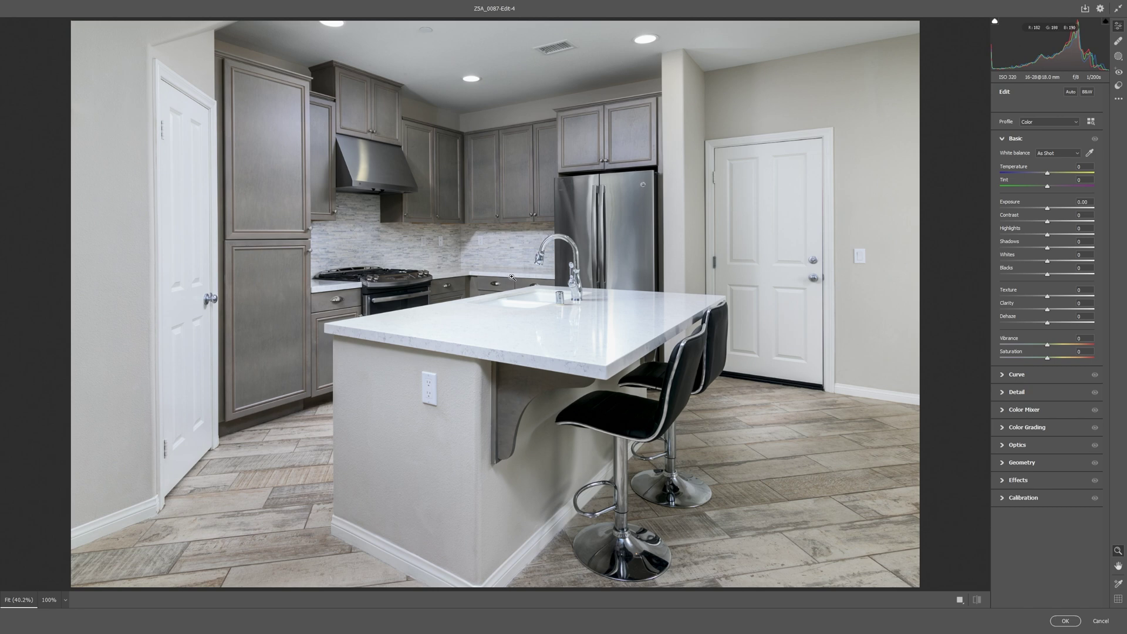
At 100% zoom, set Highlights -14, Texture +19, Clarity +18 and Blacks -7.
click(579, 330)
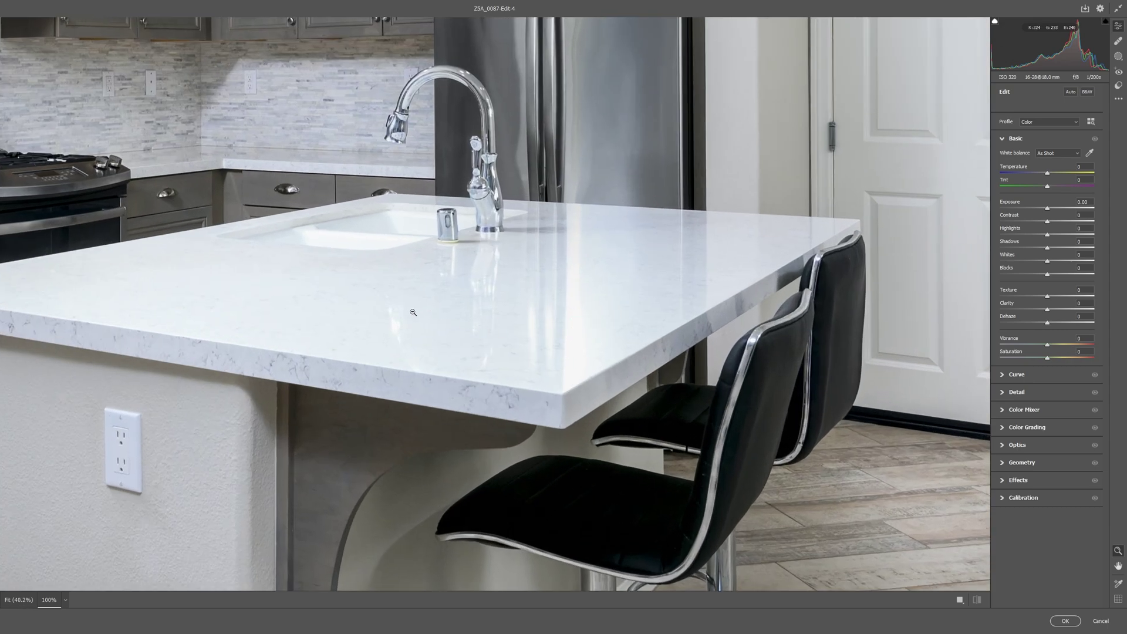
key(h)
drag(389, 315, 557, 321)
key(z)
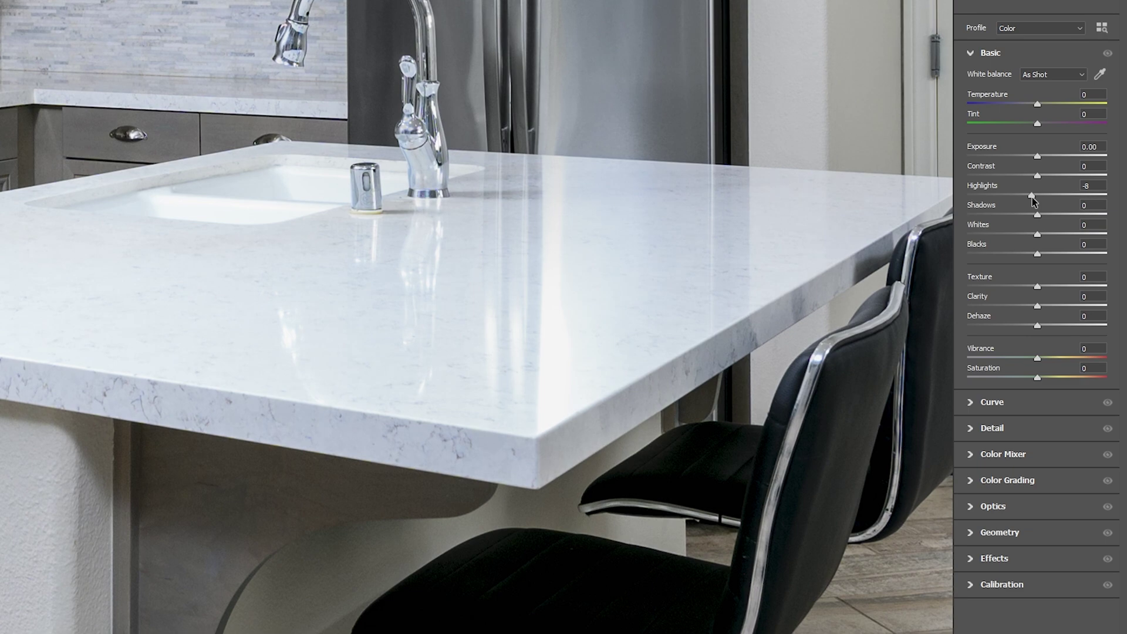
drag(1045, 228, 1038, 231)
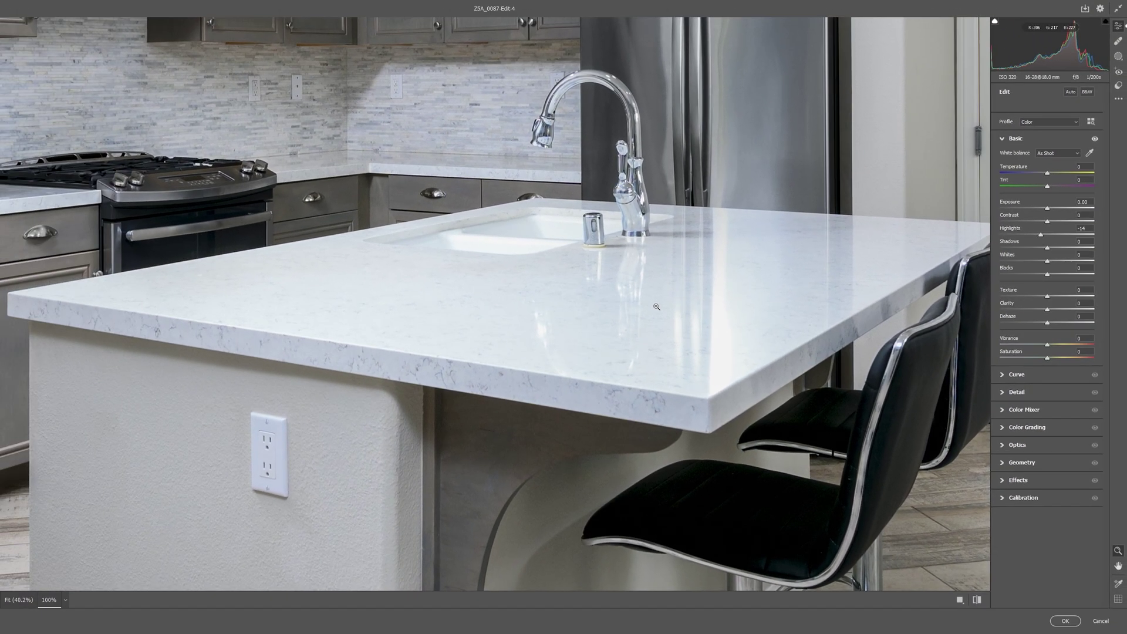
mouse_move(1048, 298)
mouse_down()
mouse_move(1055, 311)
mouse_move(1045, 277)
mouse_up()
click(1049, 313)
click(1049, 276)
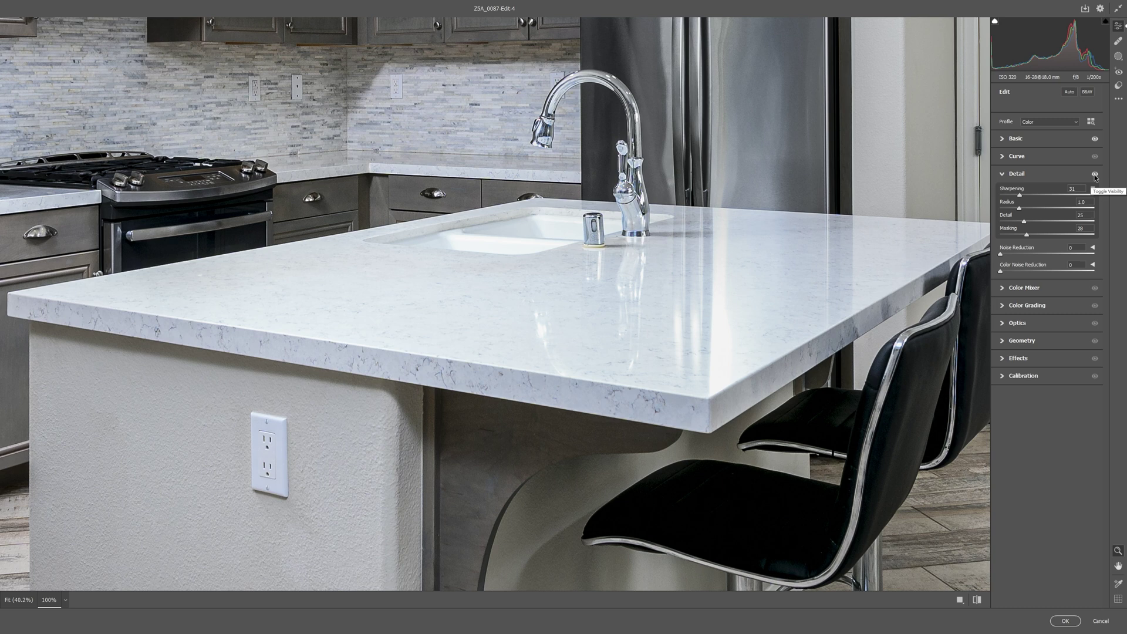
Toggle the Detail and Basic panels to compare before and after, then apply the filter.
click(1095, 175)
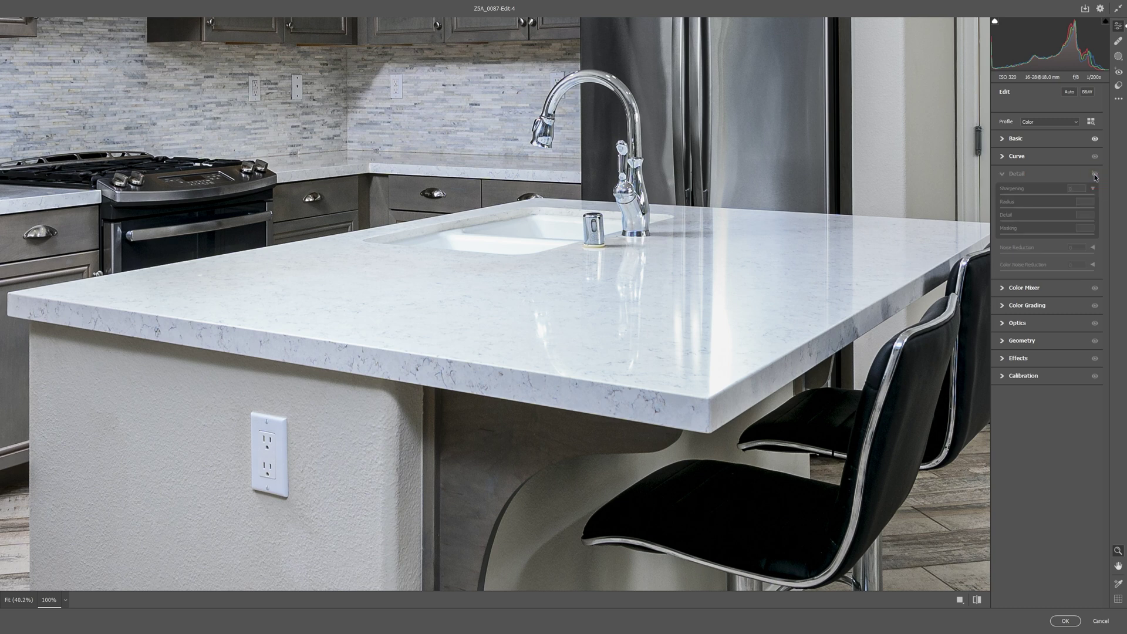
click(1095, 174)
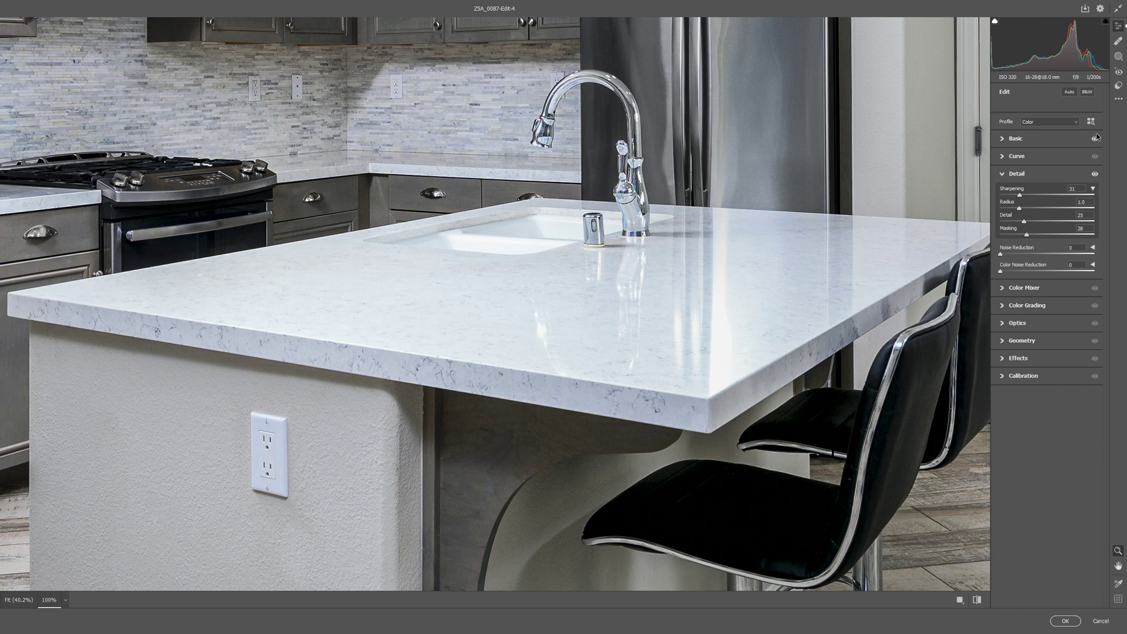
click(1006, 140)
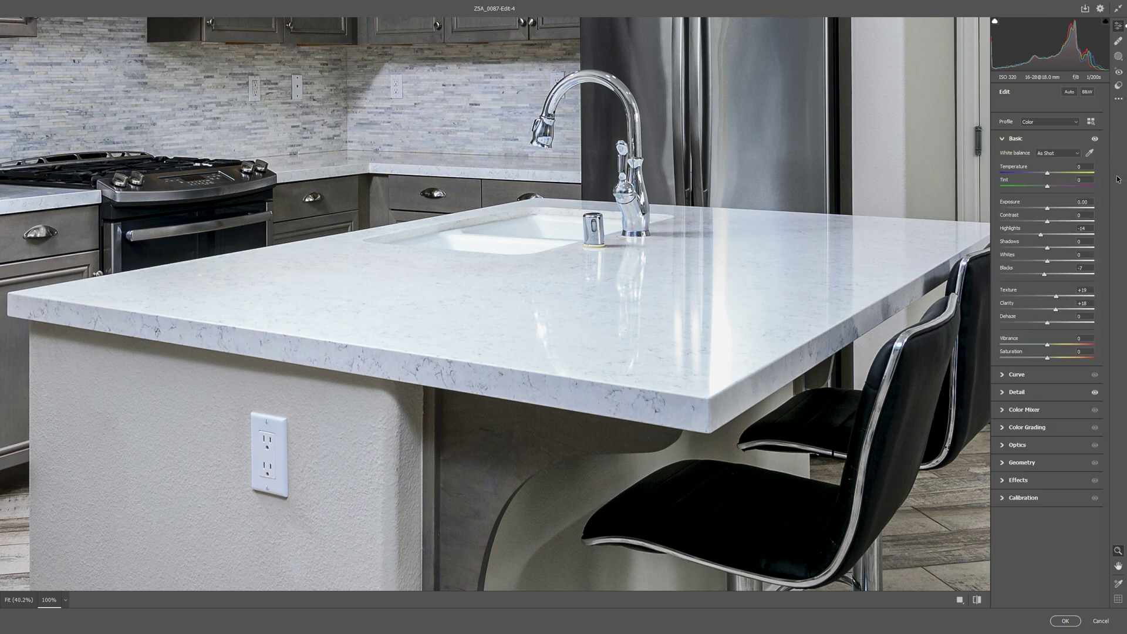
click(1095, 140)
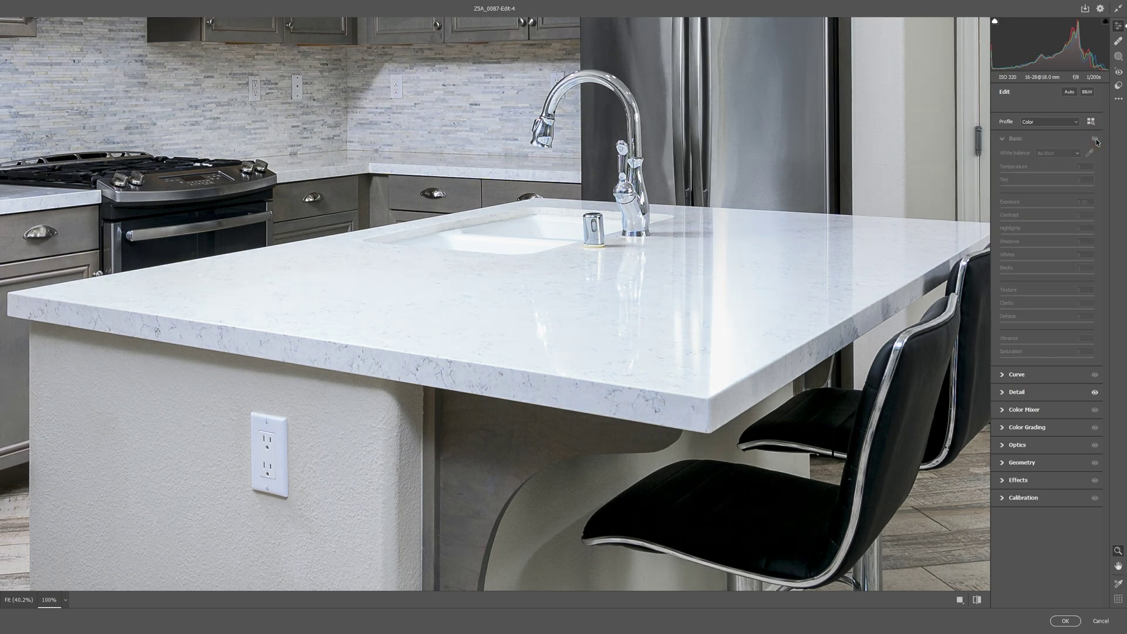
click(1095, 139)
click(1096, 140)
click(1095, 139)
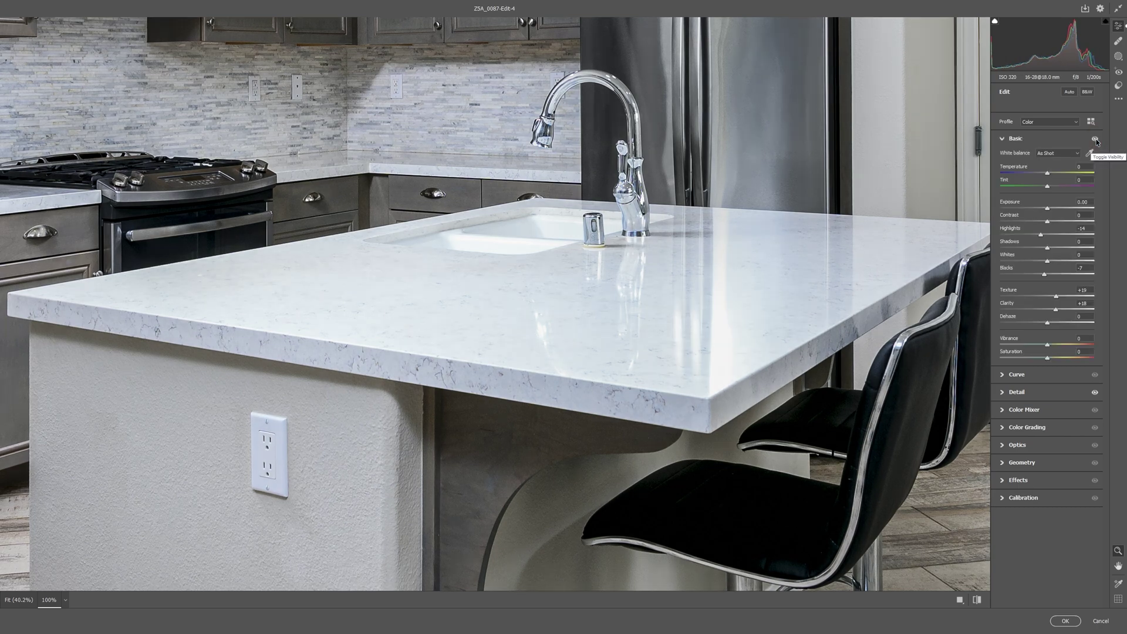
click(1064, 622)
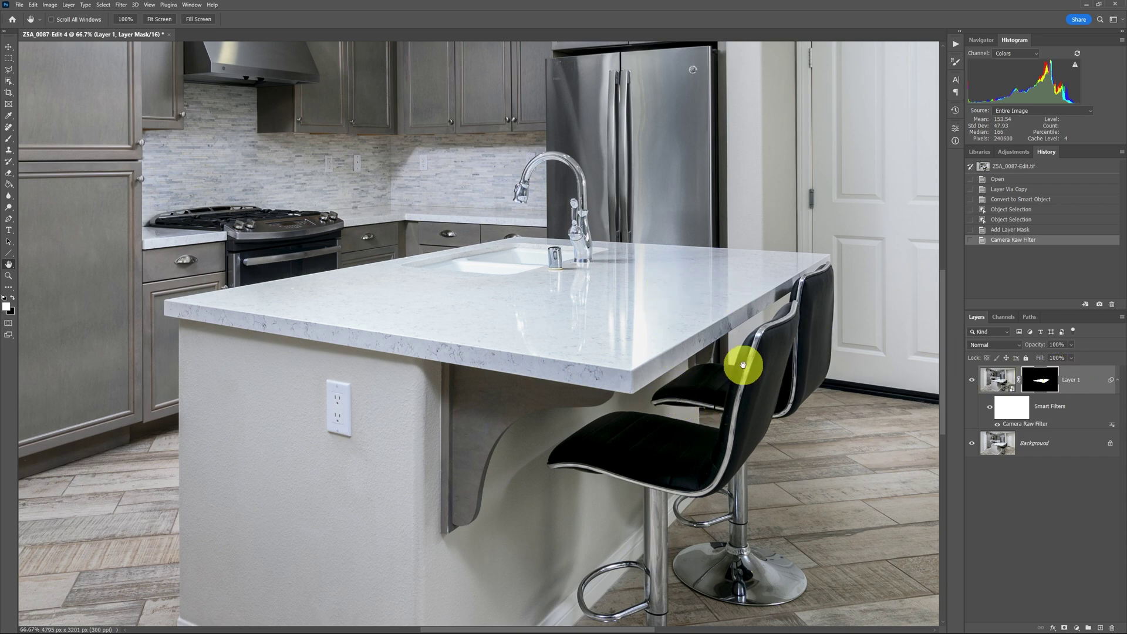
key(ctrl+0)
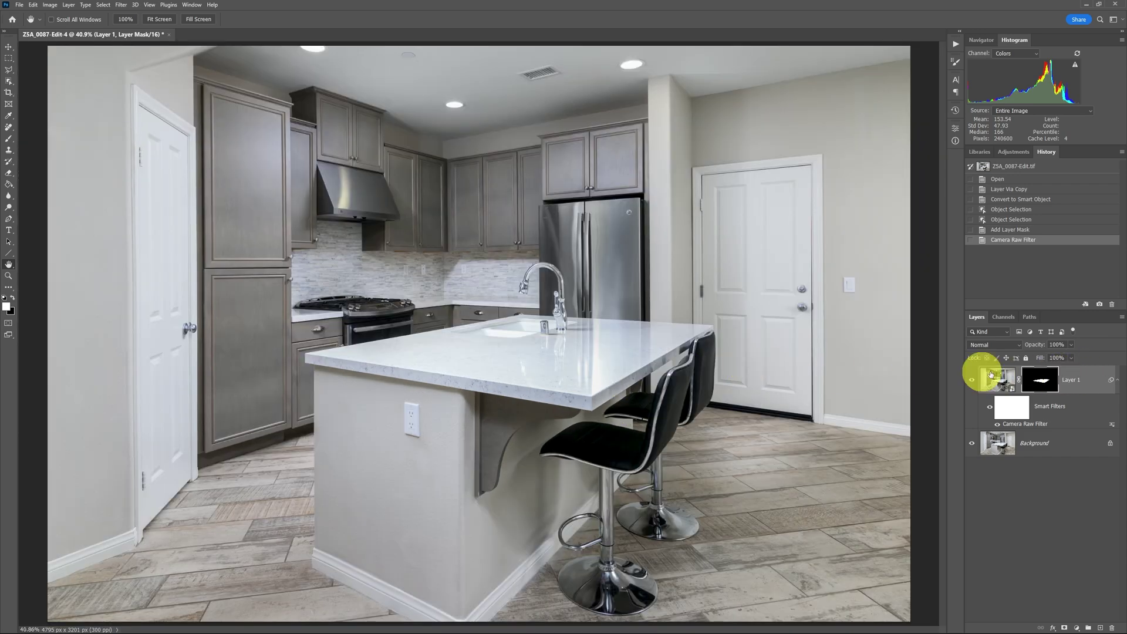
click(972, 381)
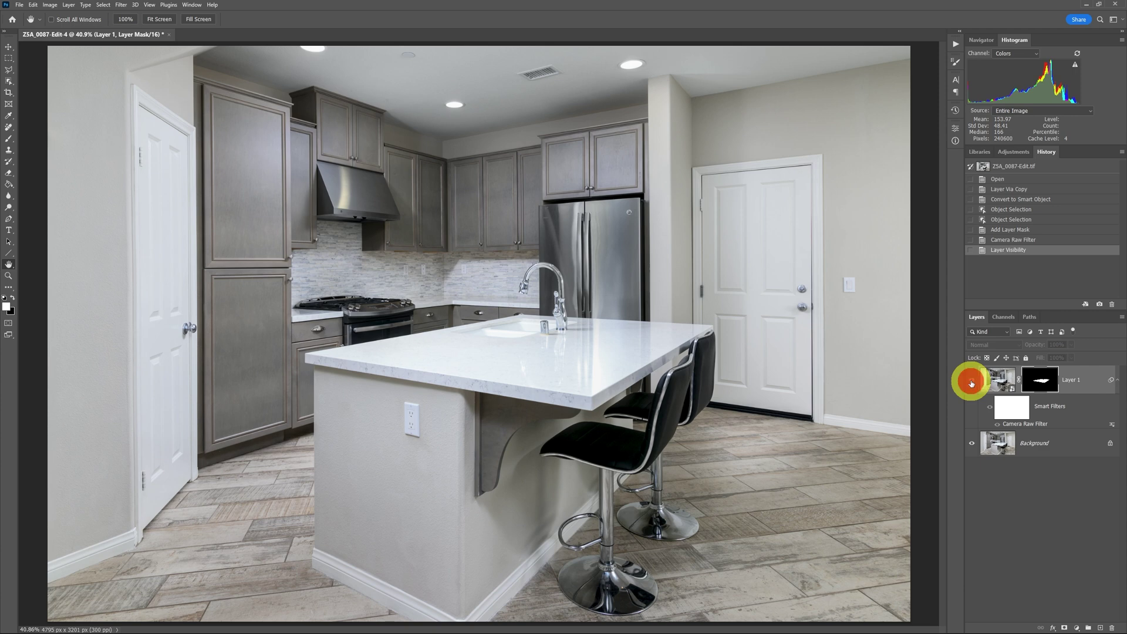
click(972, 381)
click(972, 381)
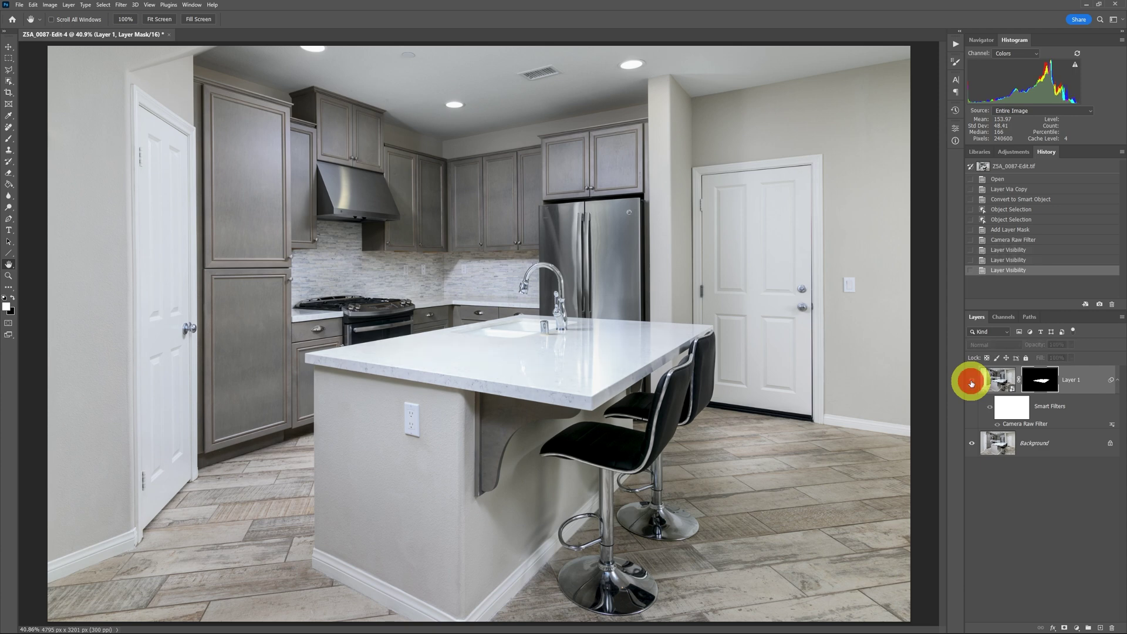
click(971, 383)
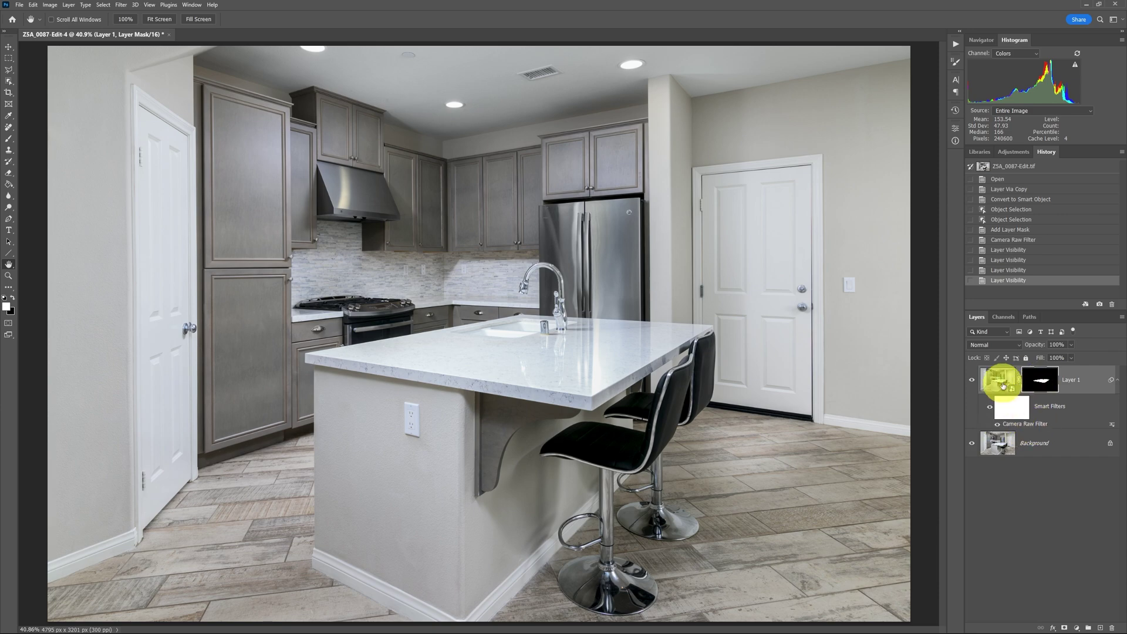
Reopen the Camera Raw smart filter, ease Highlights to -11 and reapply it.
double_click(1018, 425)
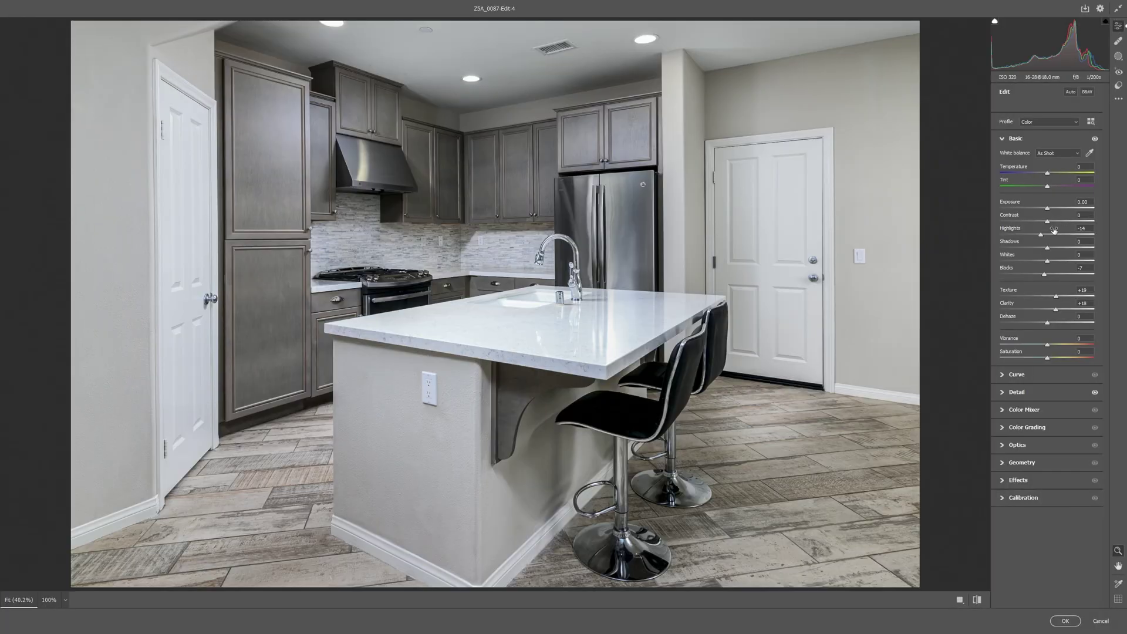
click(1041, 237)
drag(1041, 238, 1042, 237)
click(1065, 621)
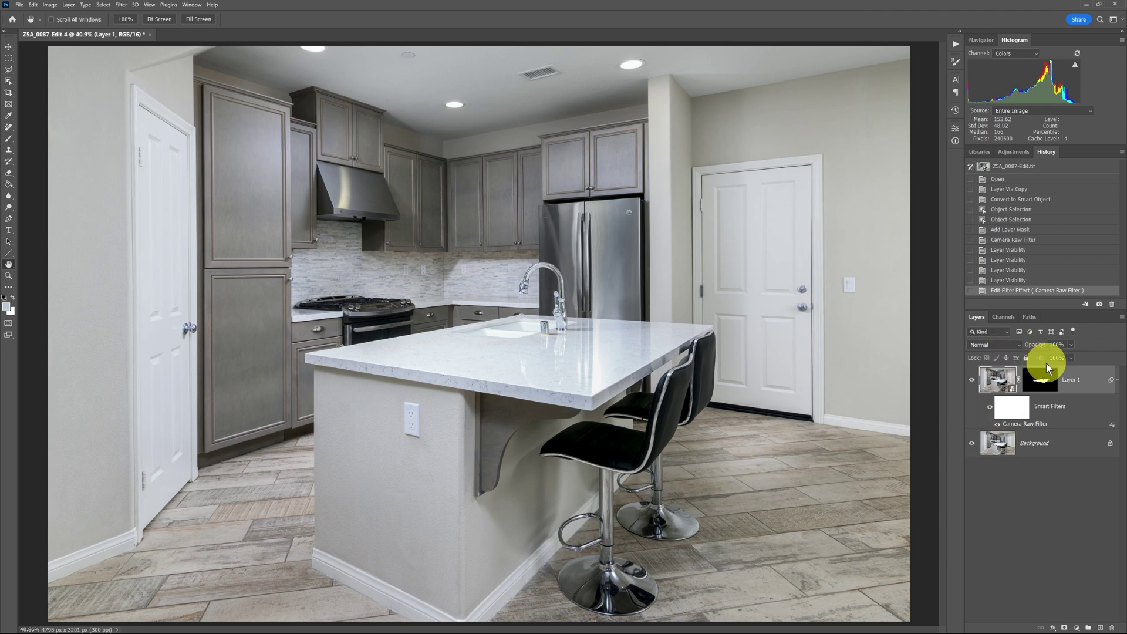
click(1040, 382)
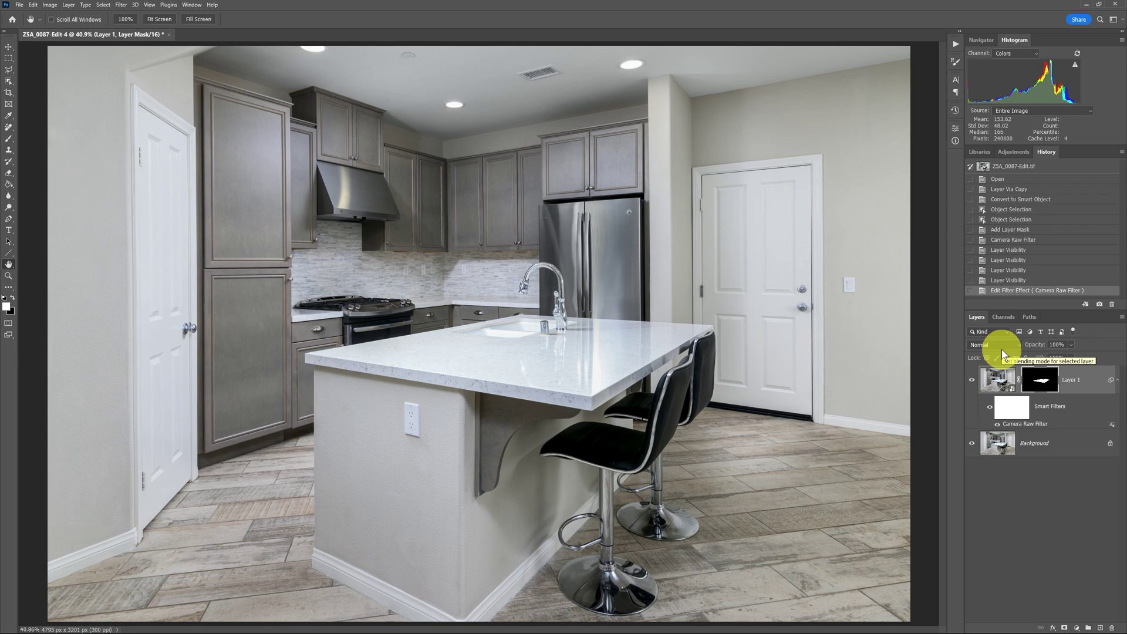
key(ctrl+plus)
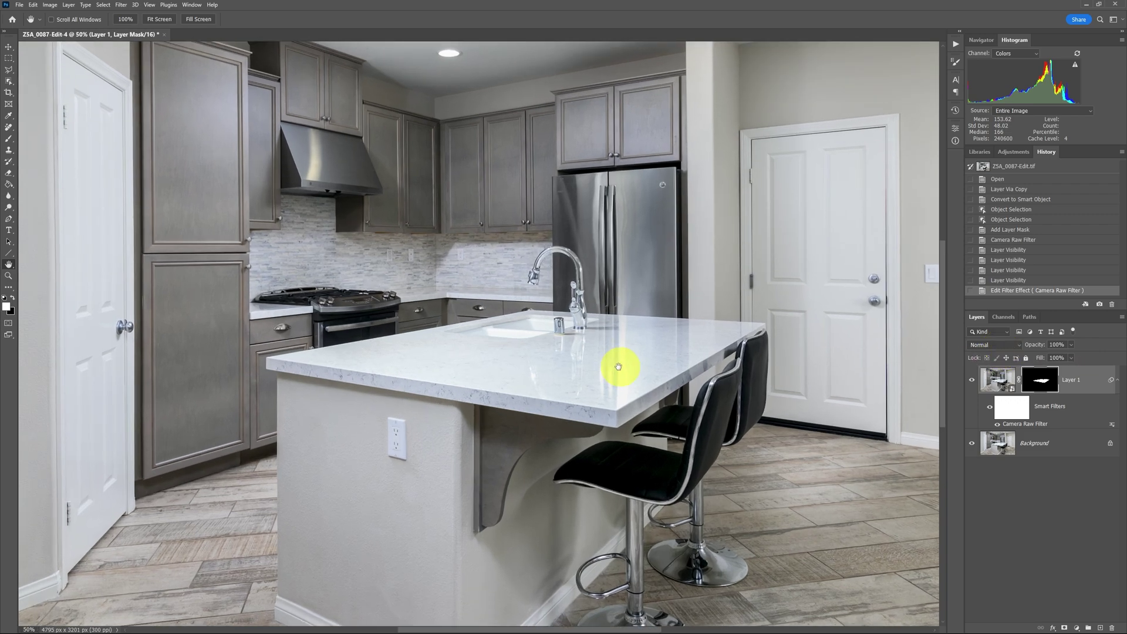
drag(617, 370, 587, 349)
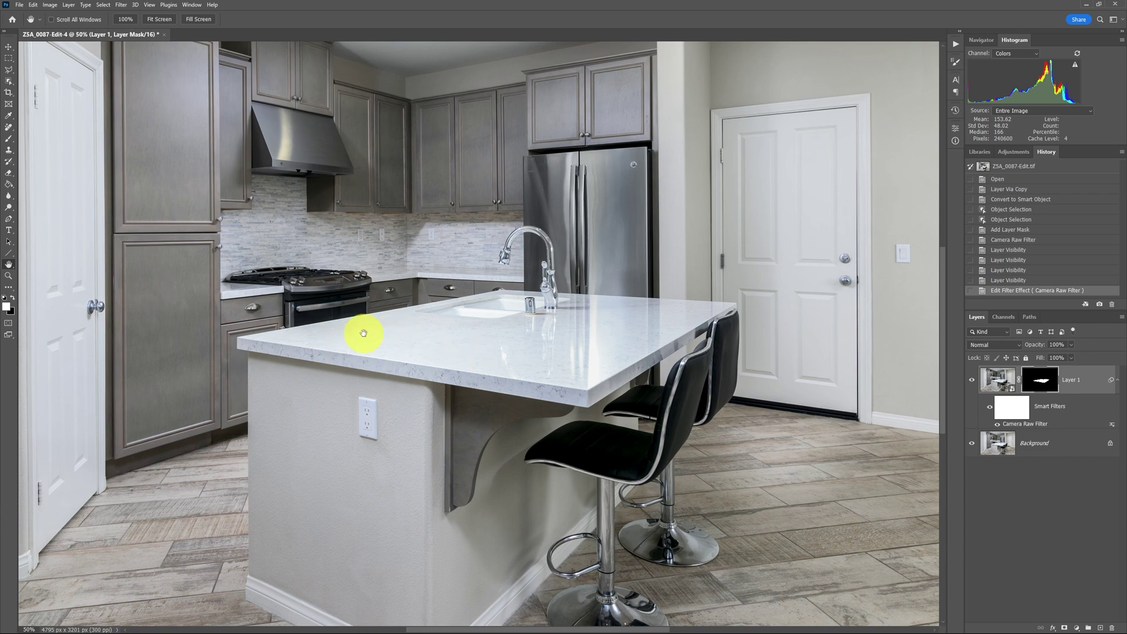
key(ctrl+plus)
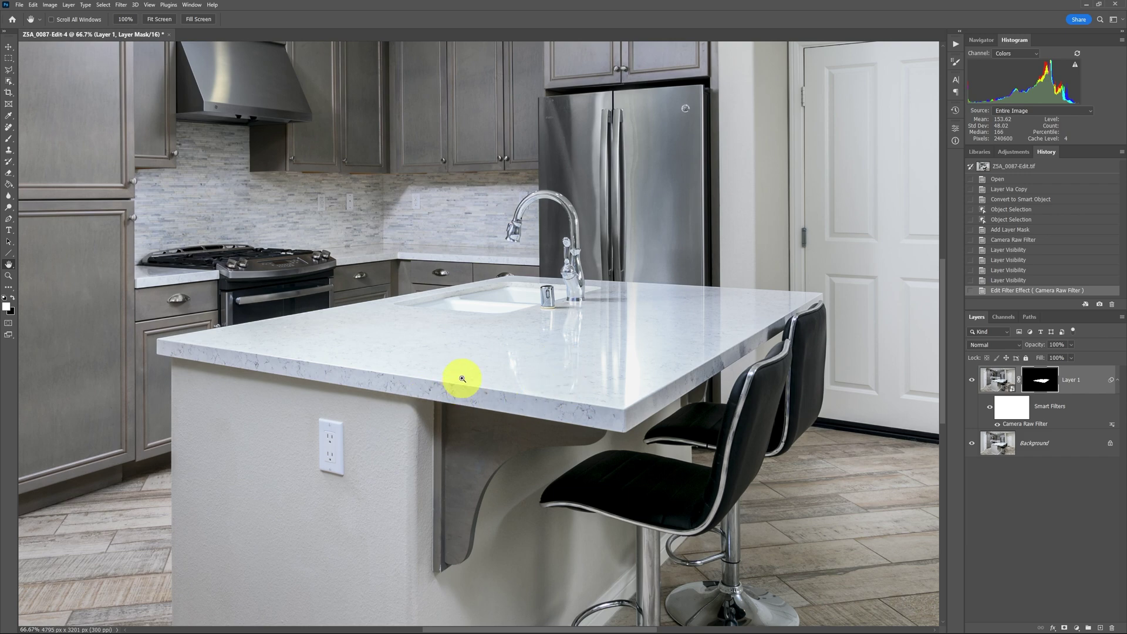
key(ctrl+plus)
drag(413, 346, 488, 345)
click(991, 379)
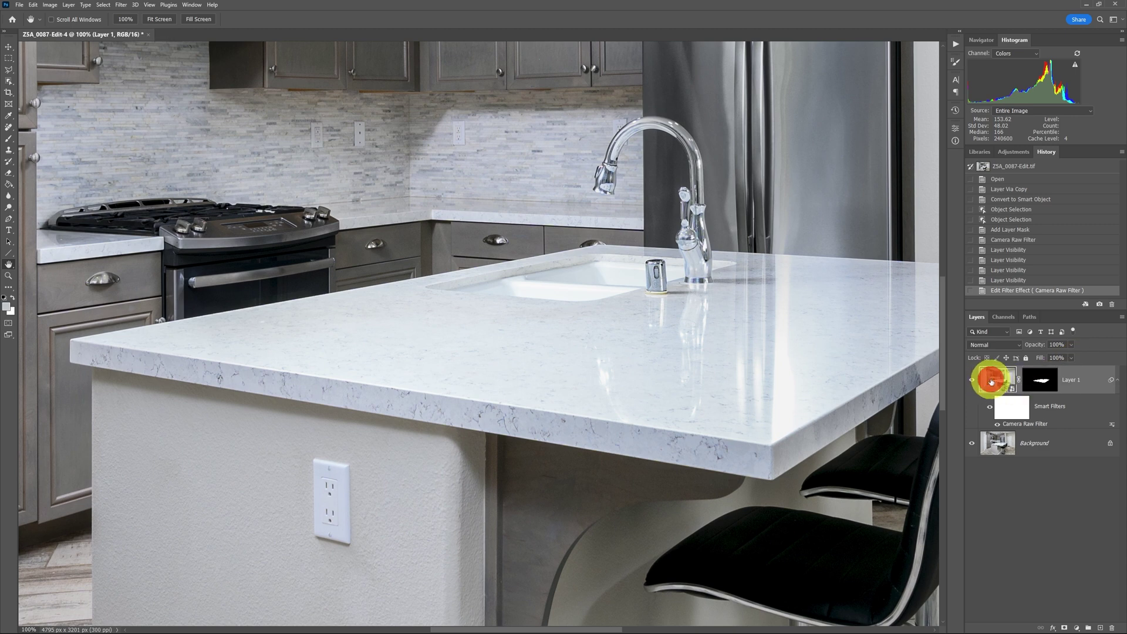
Sample the countertop edge with the eyedropper until the foreground colour reads bcc4d4, and accept it.
key(i)
click(7, 308)
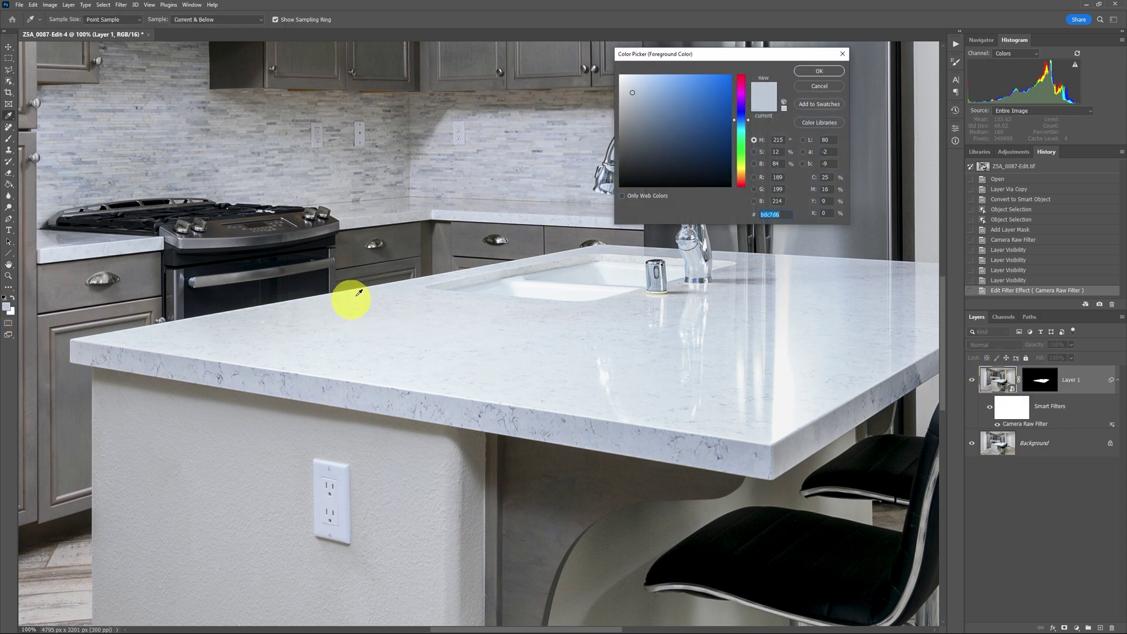
drag(754, 58, 573, 71)
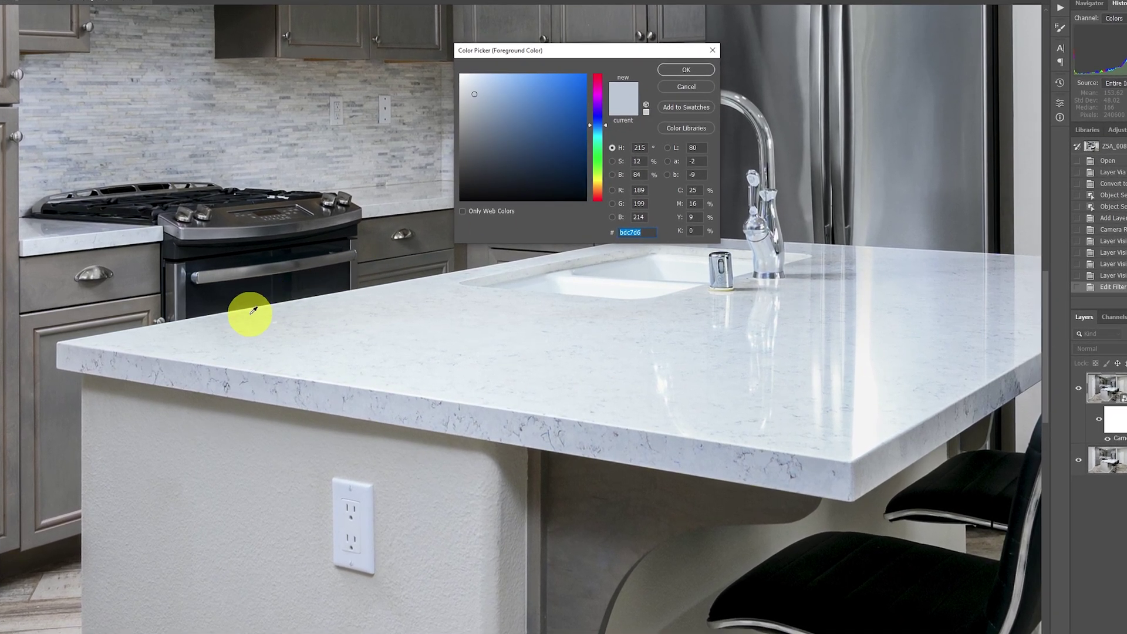
click(254, 310)
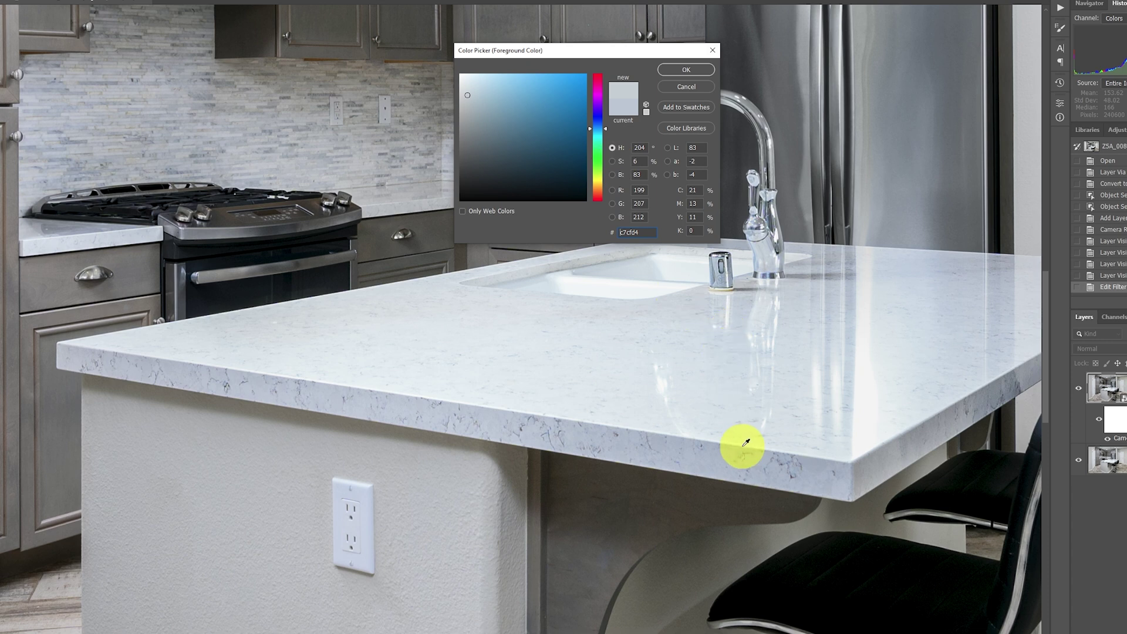
click(716, 453)
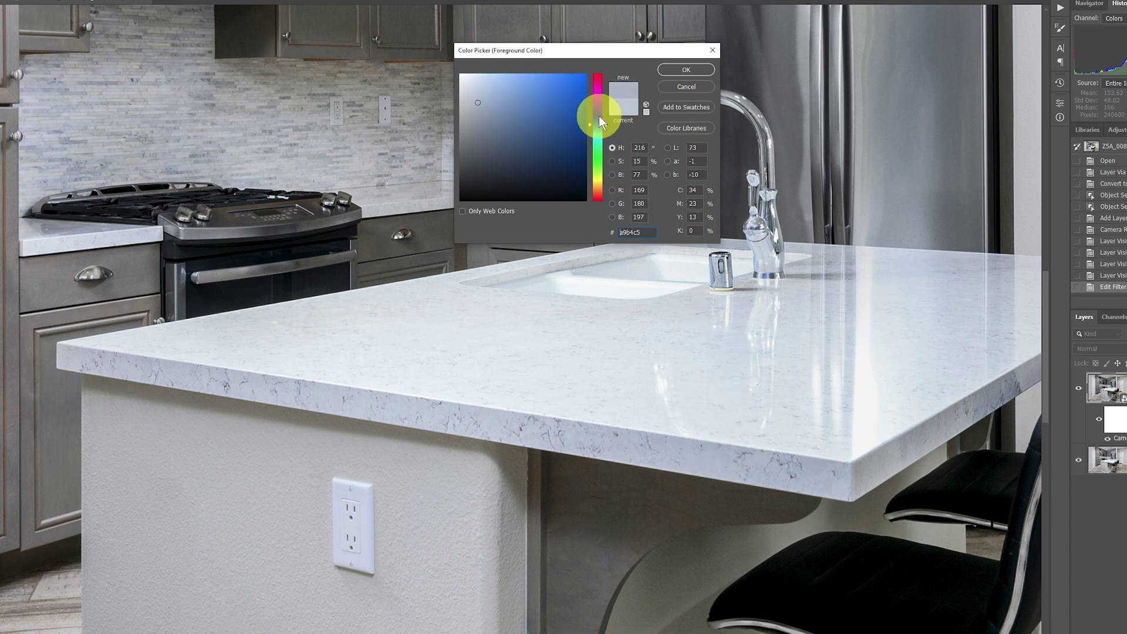
click(772, 311)
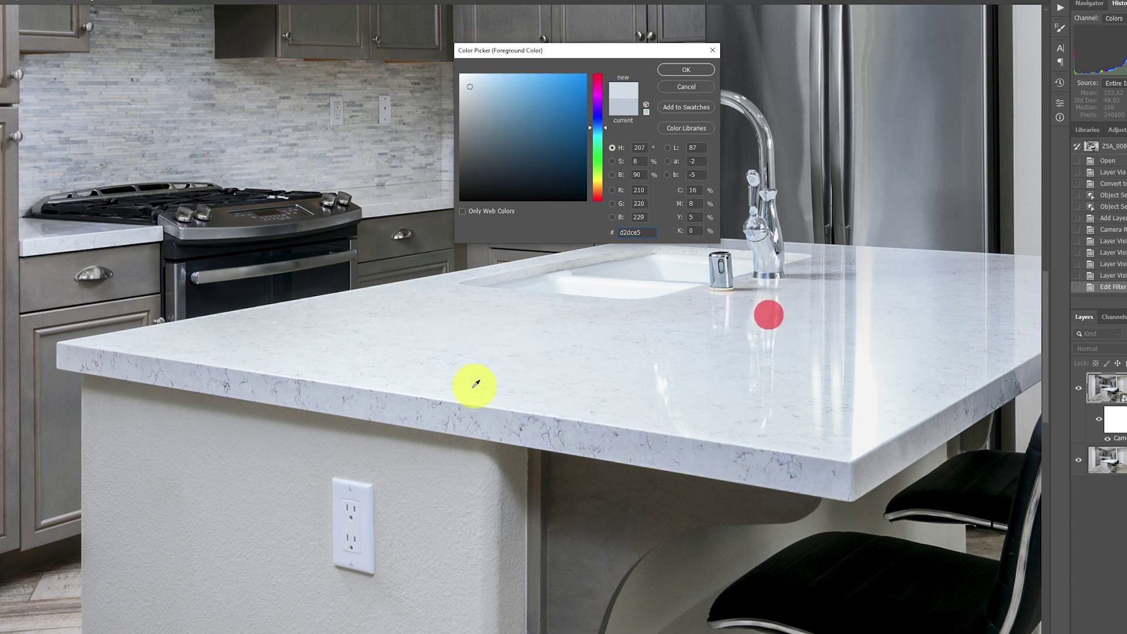
click(402, 397)
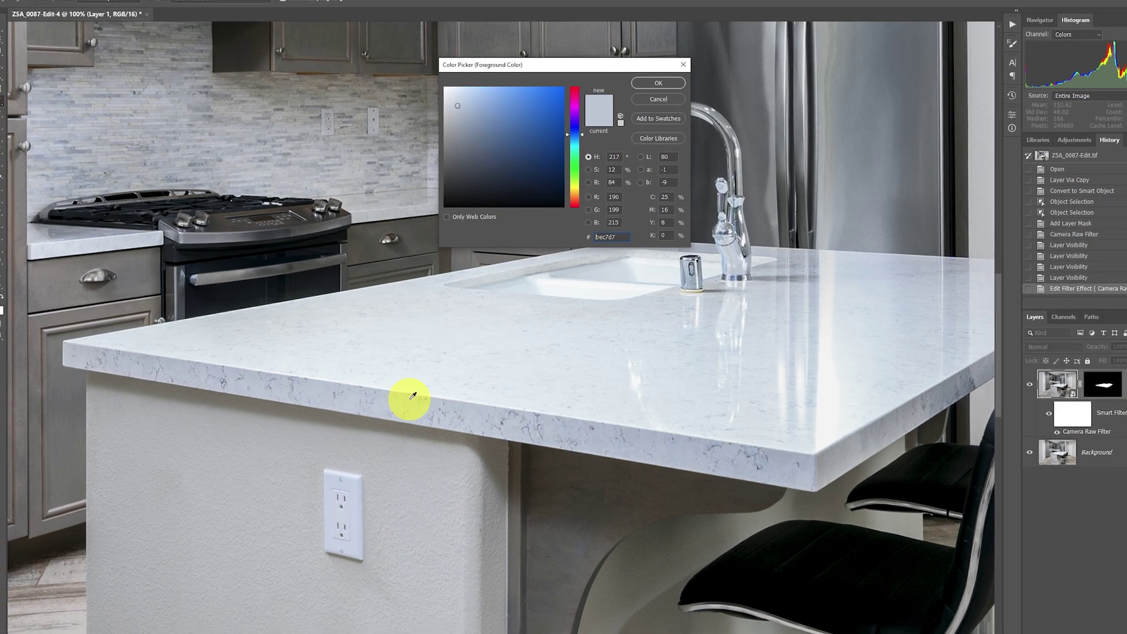
click(427, 399)
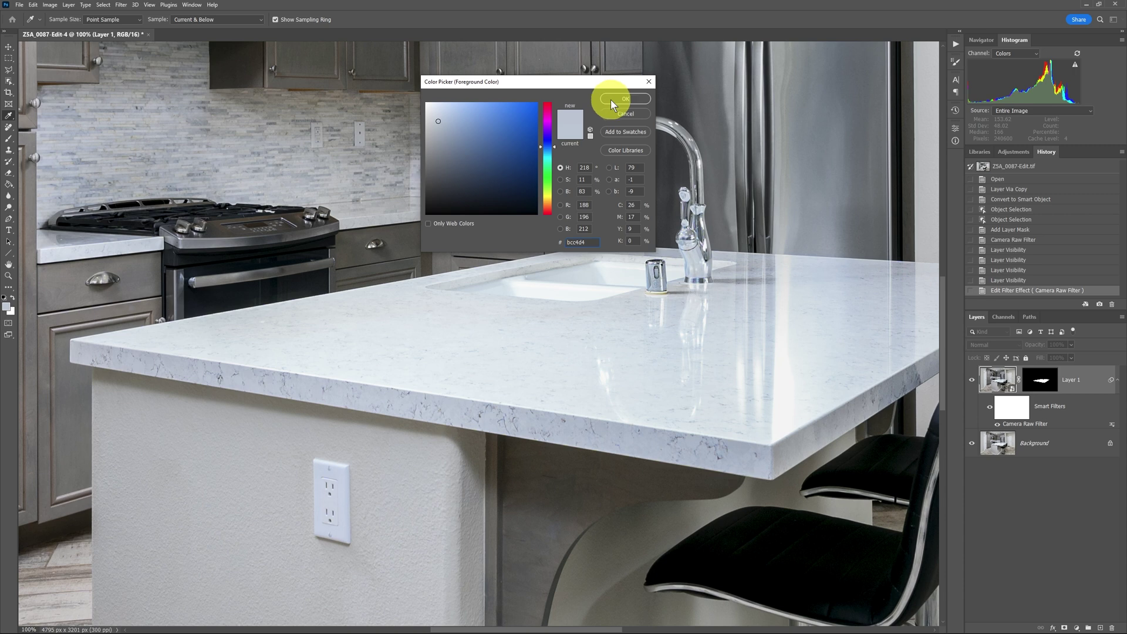
click(611, 100)
key(h)
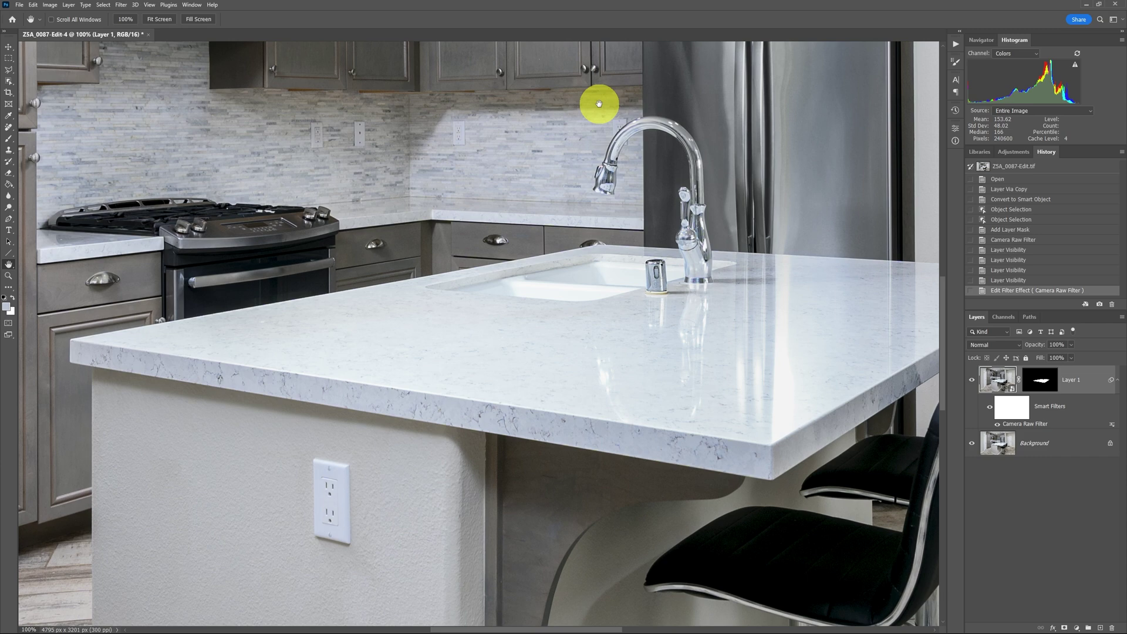
Add a Solid Color fill layer clipped to Layer 1 in Color blend mode.
click(69, 5)
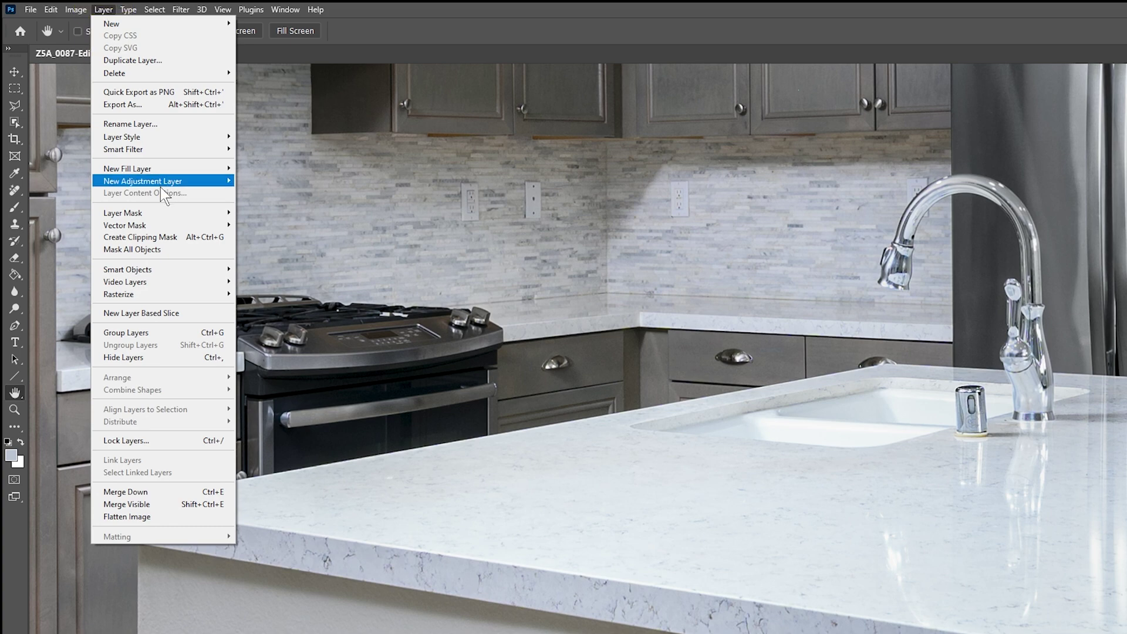
mouse_move(157, 171)
click(241, 169)
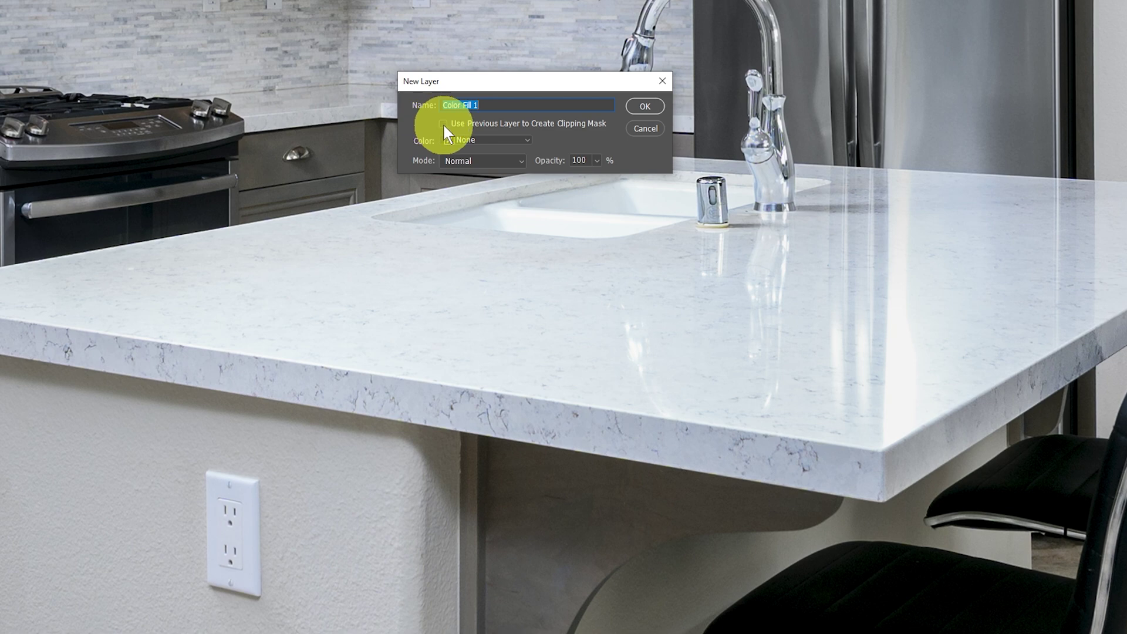
click(443, 123)
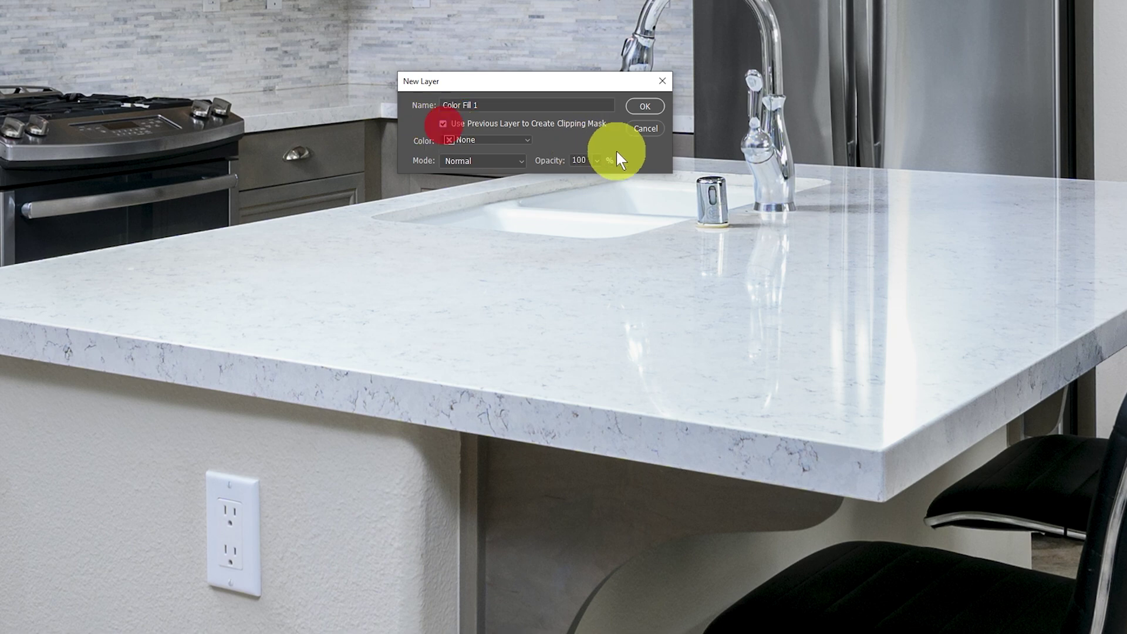
click(496, 160)
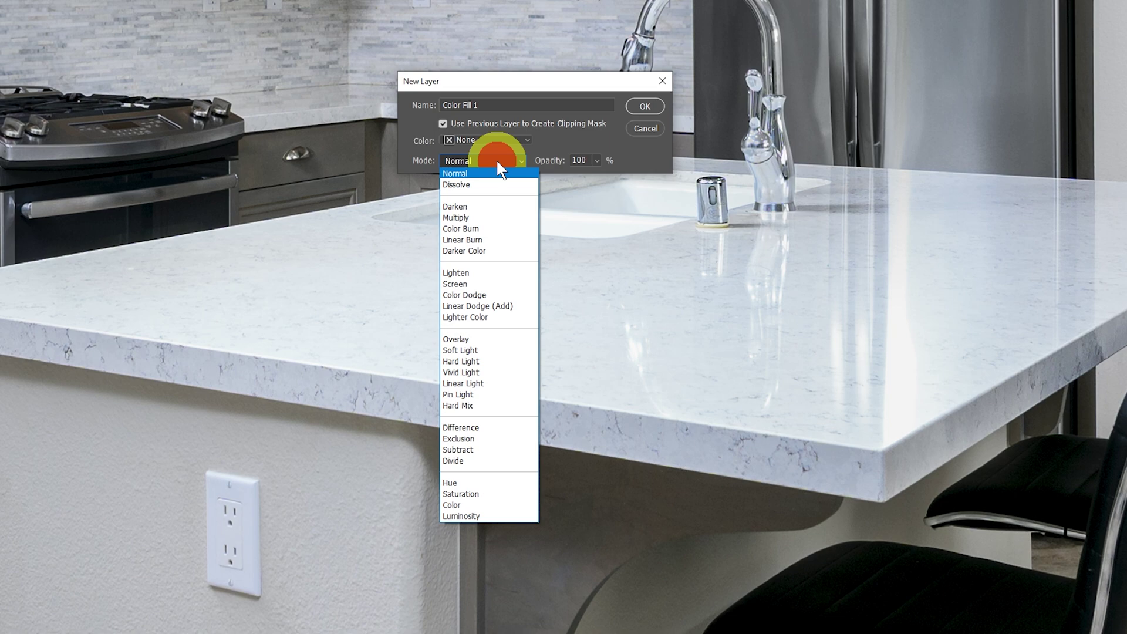
click(489, 506)
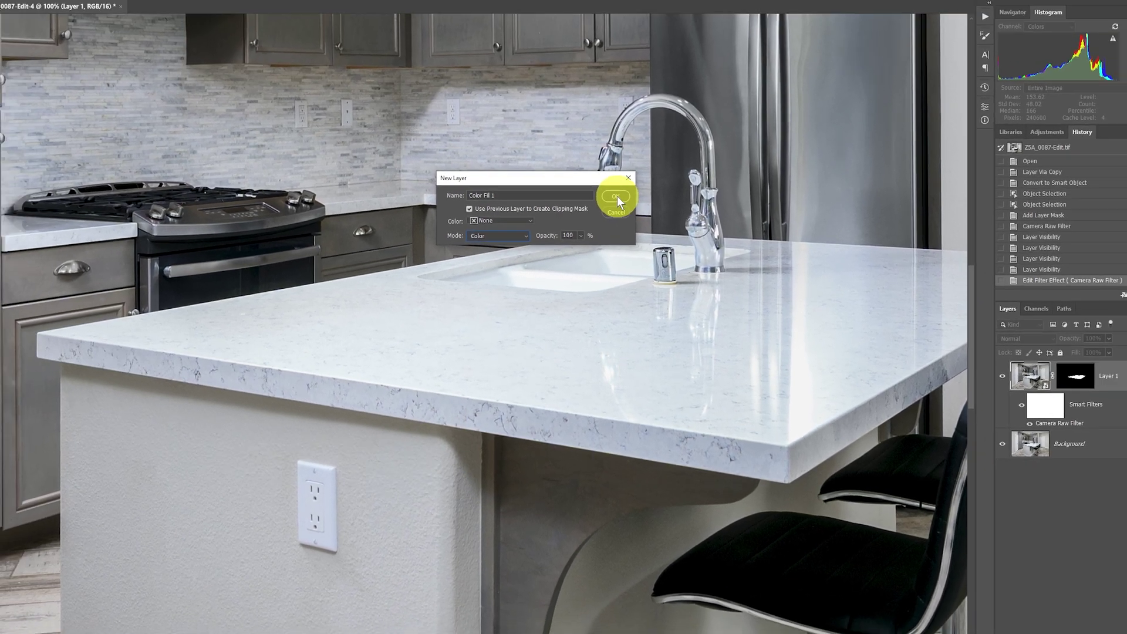
click(645, 128)
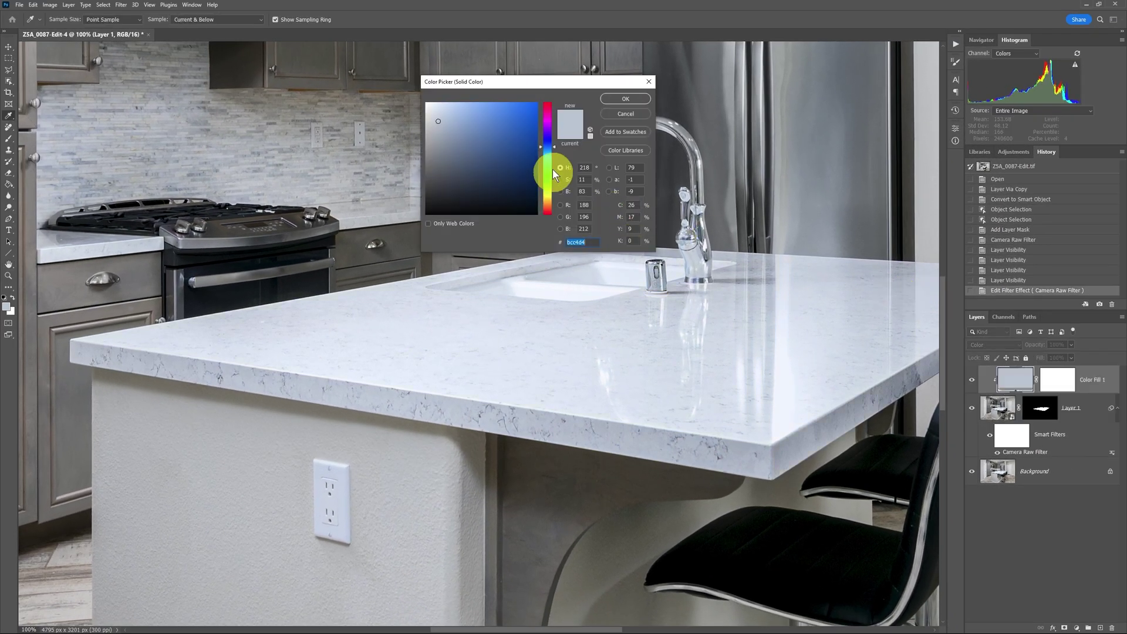
Accept the sampled grey for the fill, then toggle Color Fill 1 on and off to compare.
click(628, 100)
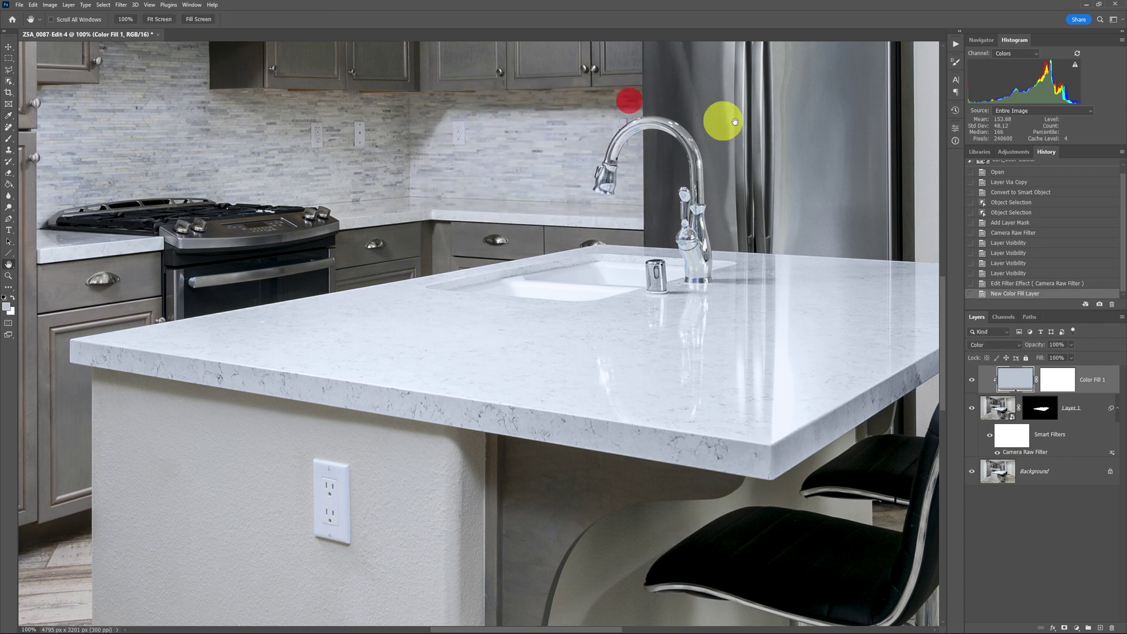
key(h)
key(ctrl+minus)
key(ctrl+minus)
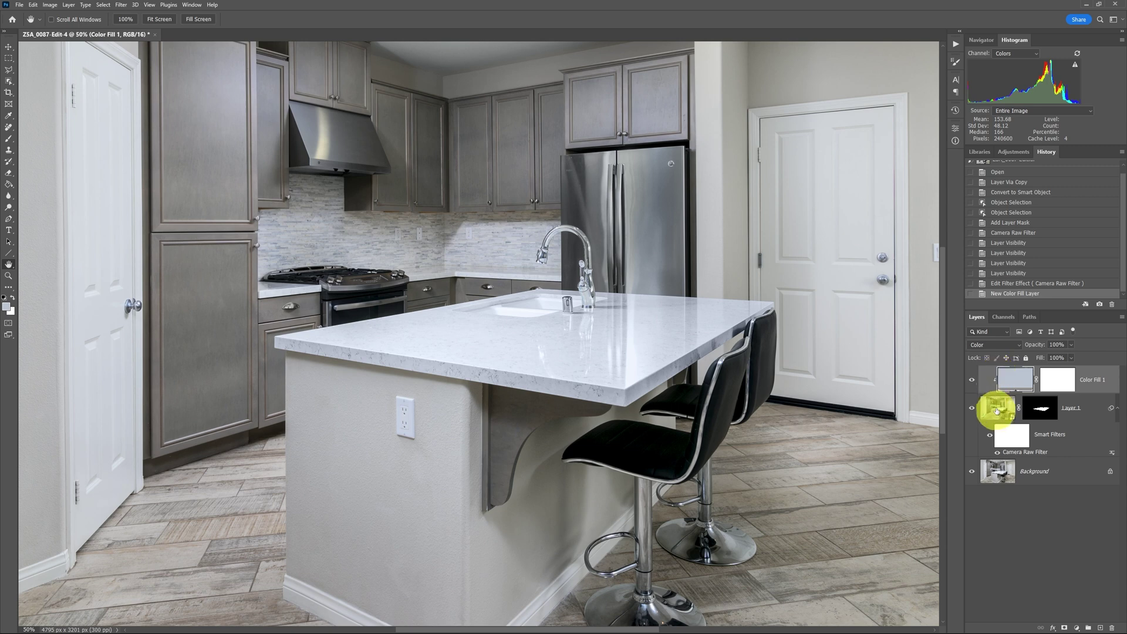
click(973, 381)
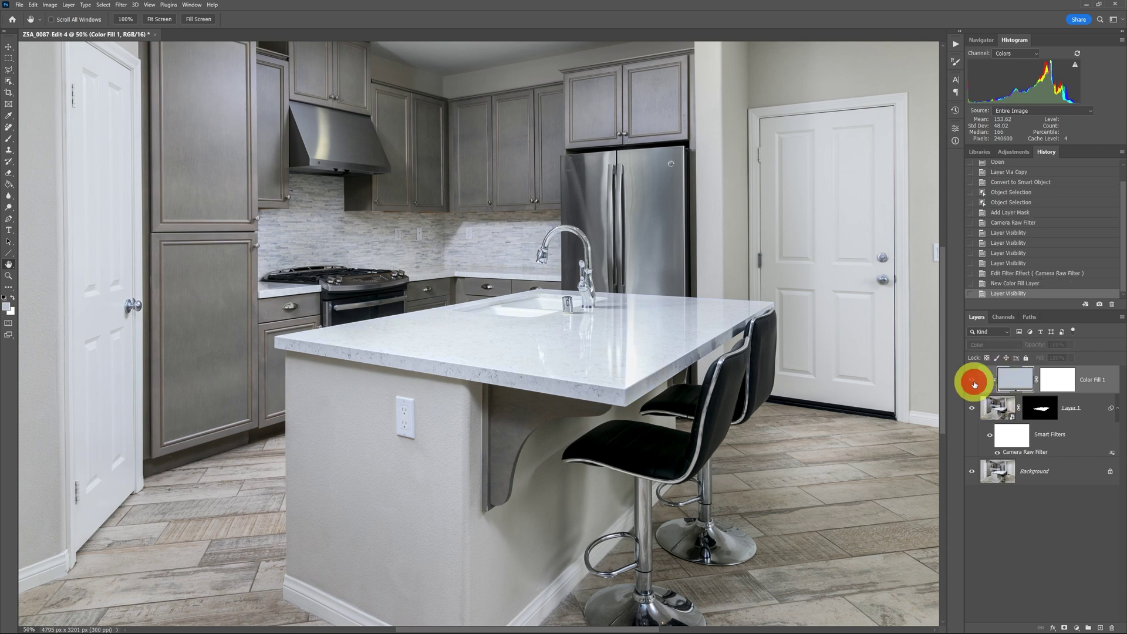
click(974, 382)
click(974, 383)
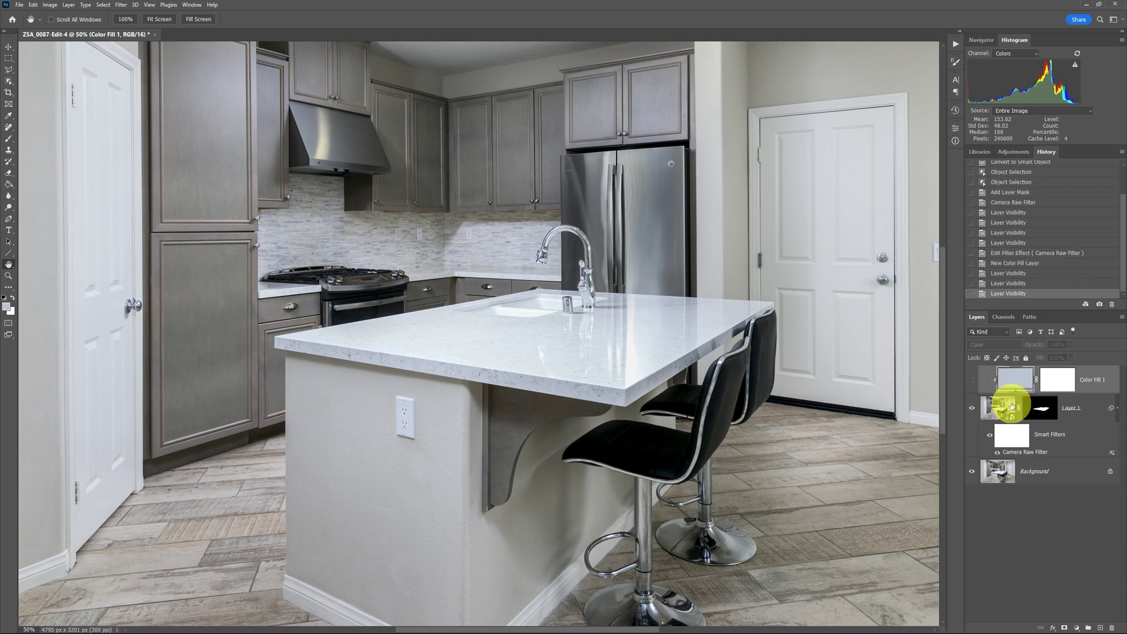
click(972, 382)
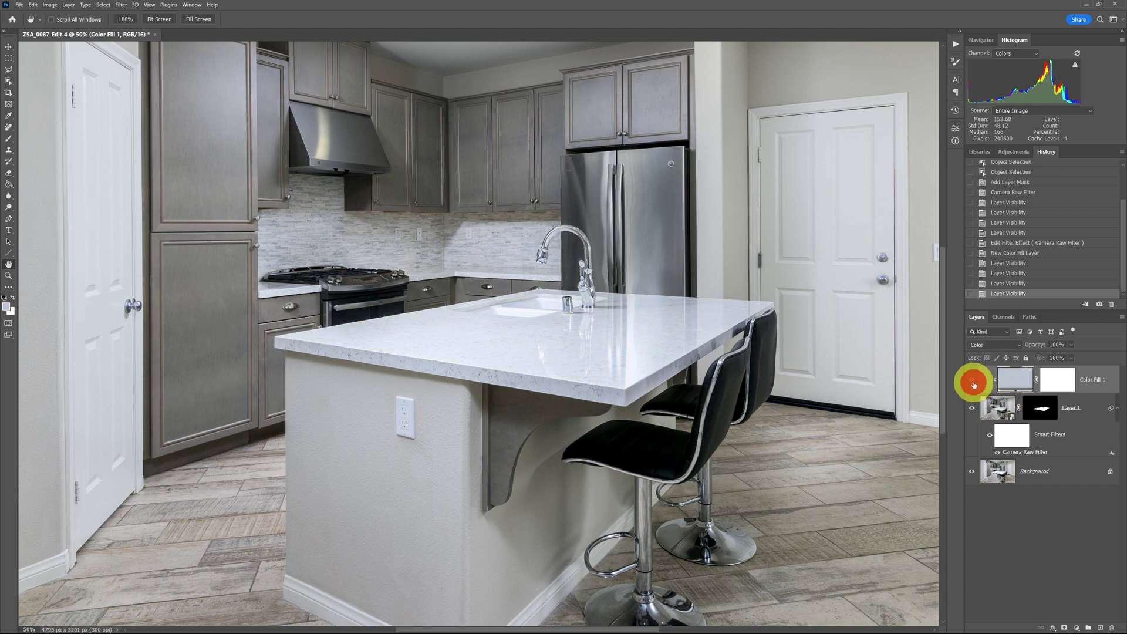
key(ctrl+0)
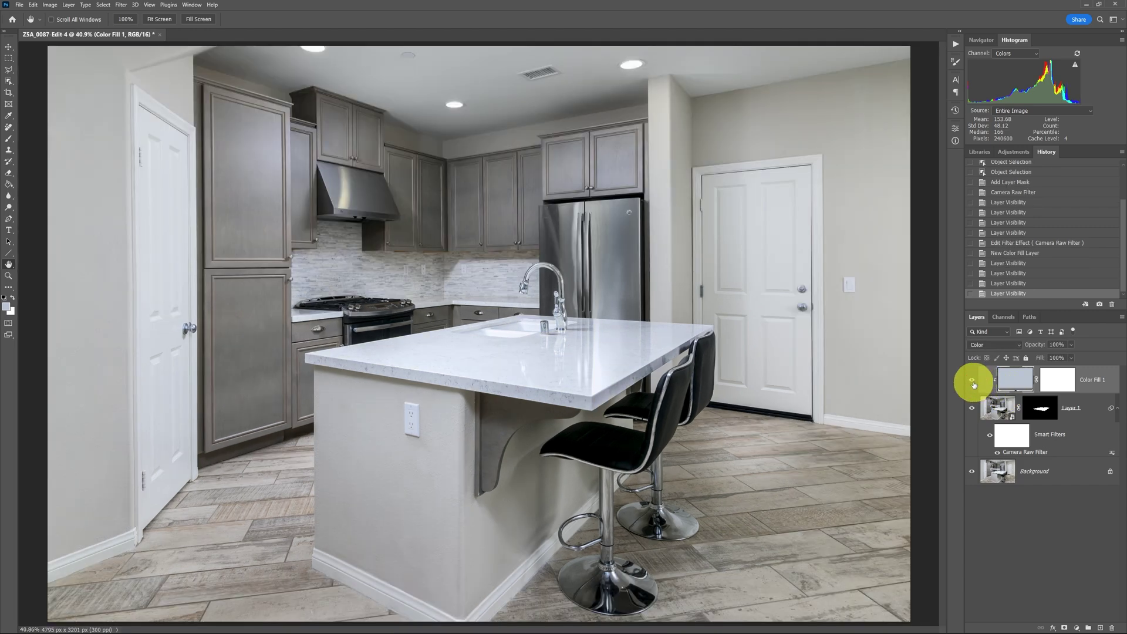
Change the Color Fill 1 colour to the duller grey bbc2cd.
double_click(1015, 383)
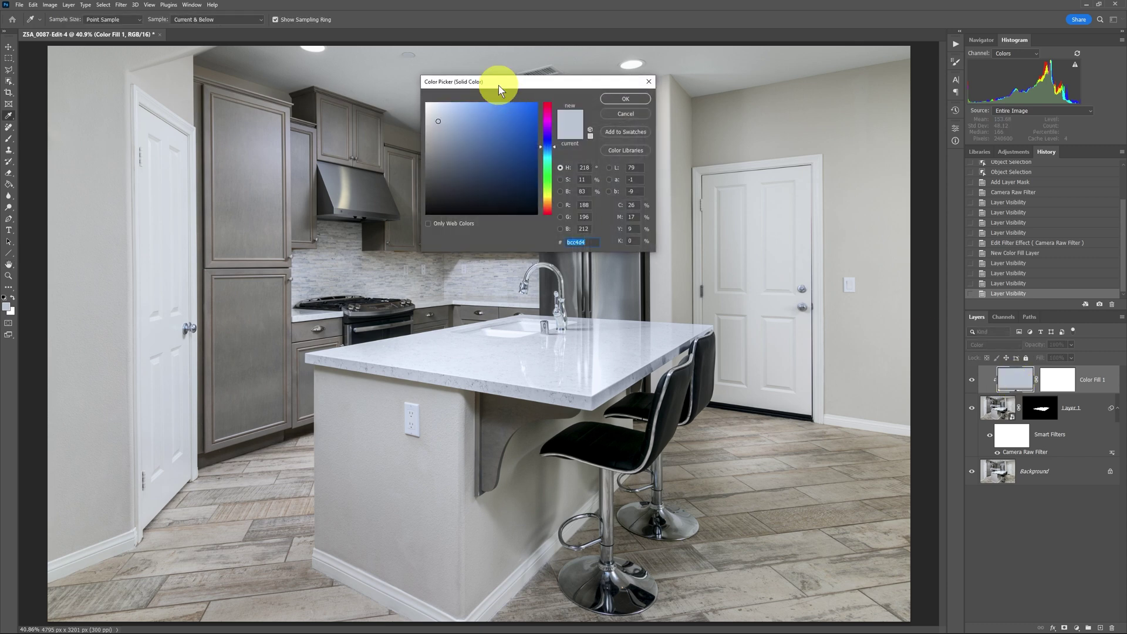
drag(499, 84, 505, 94)
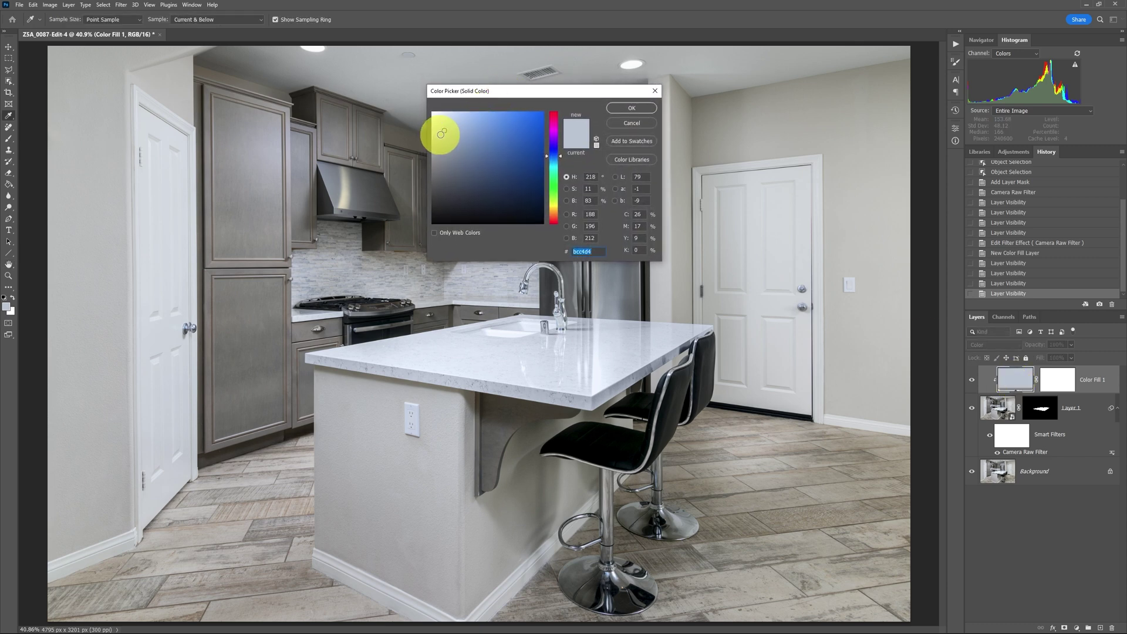
click(441, 133)
Apply the new colour, drop Color Fill 1's Fill to 72%, and toggle its visibility to compare.
click(635, 108)
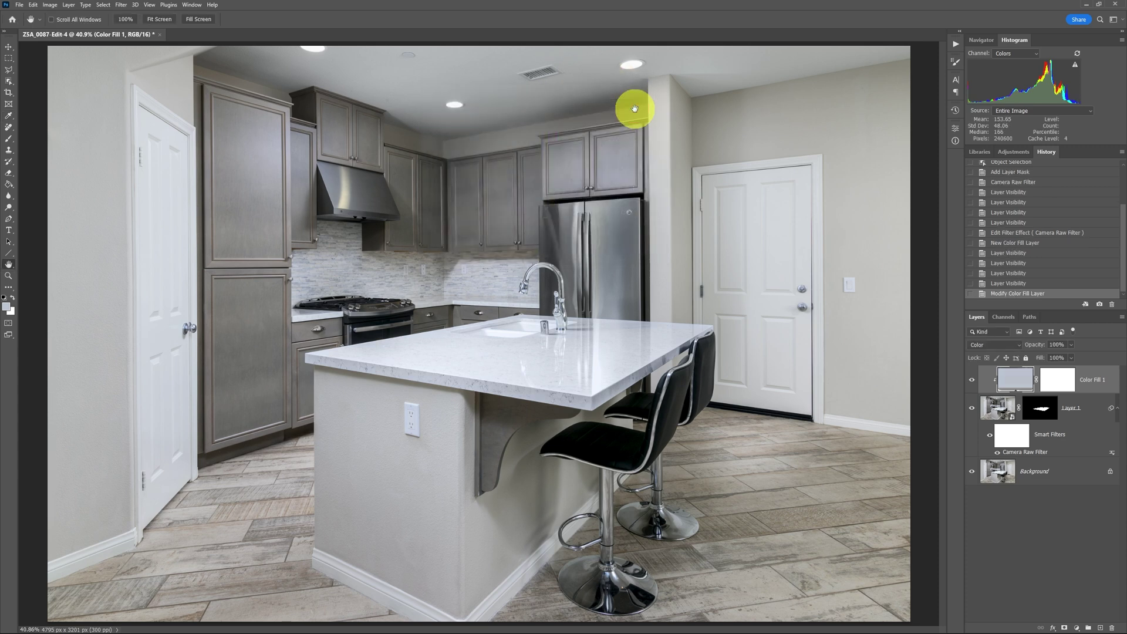
click(1071, 360)
click(1055, 371)
drag(1057, 368, 1059, 368)
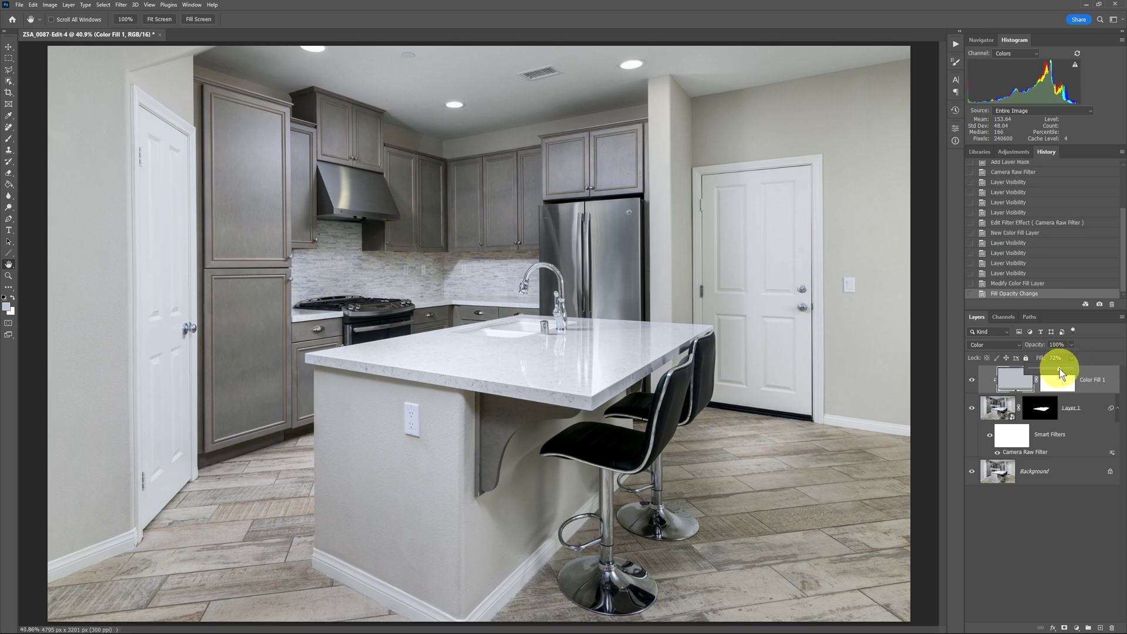
click(1104, 350)
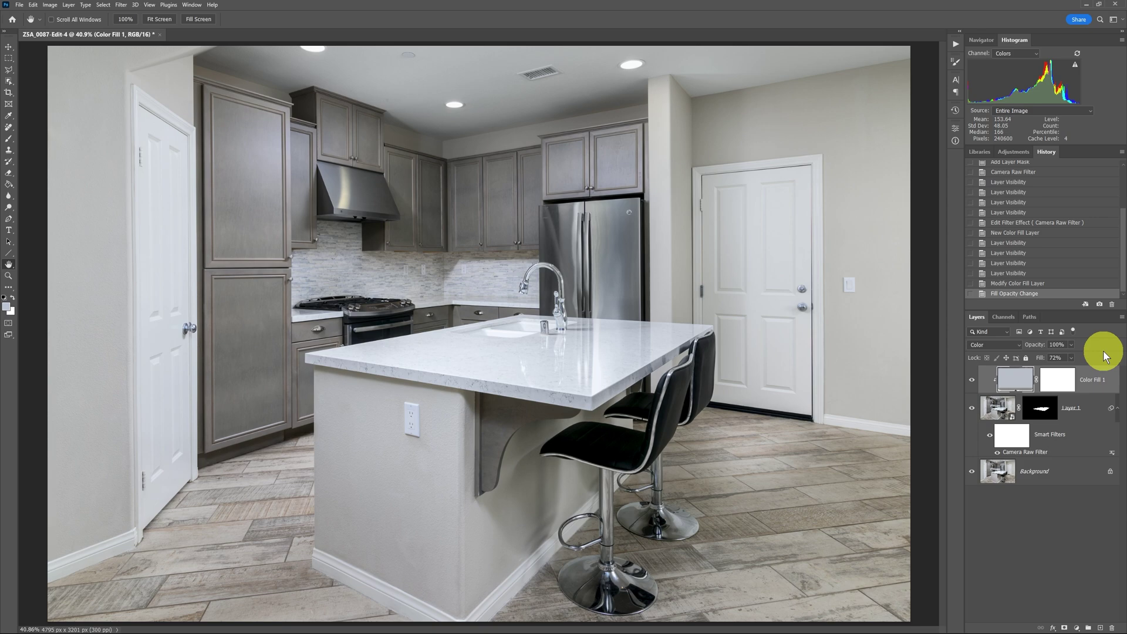
click(973, 382)
click(973, 381)
key(ctrl+1)
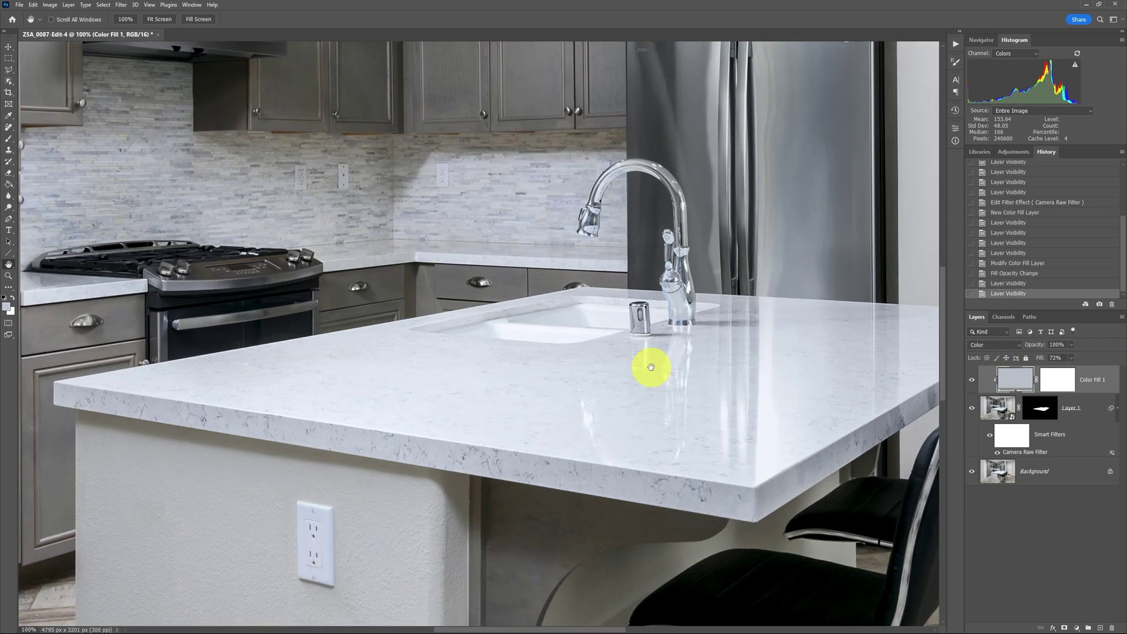
alt+click(973, 472)
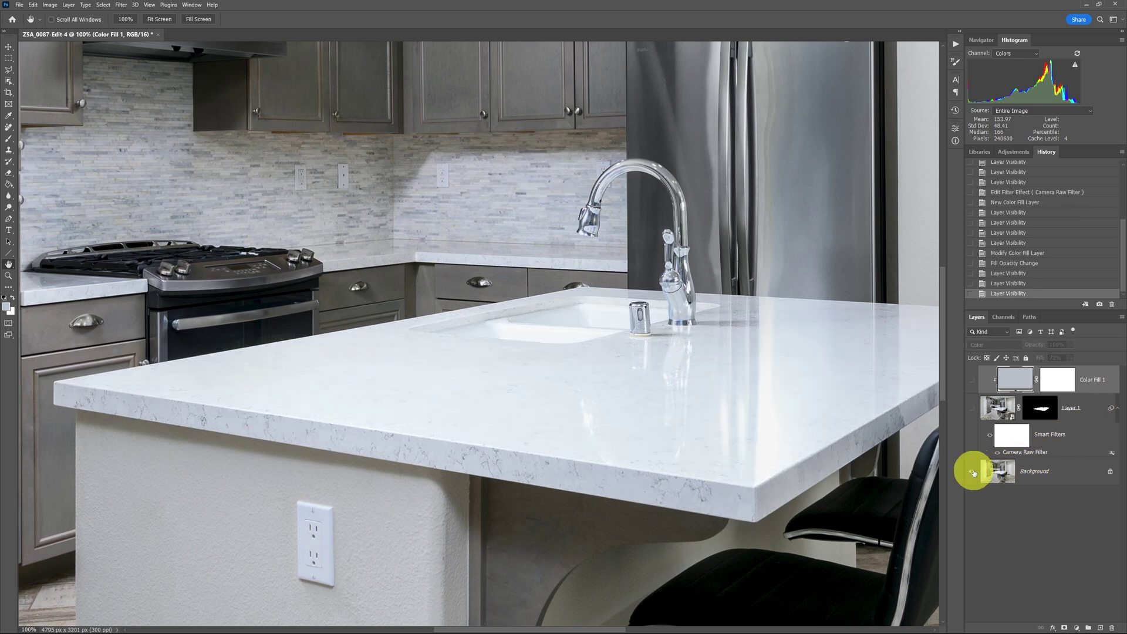
alt+click(973, 471)
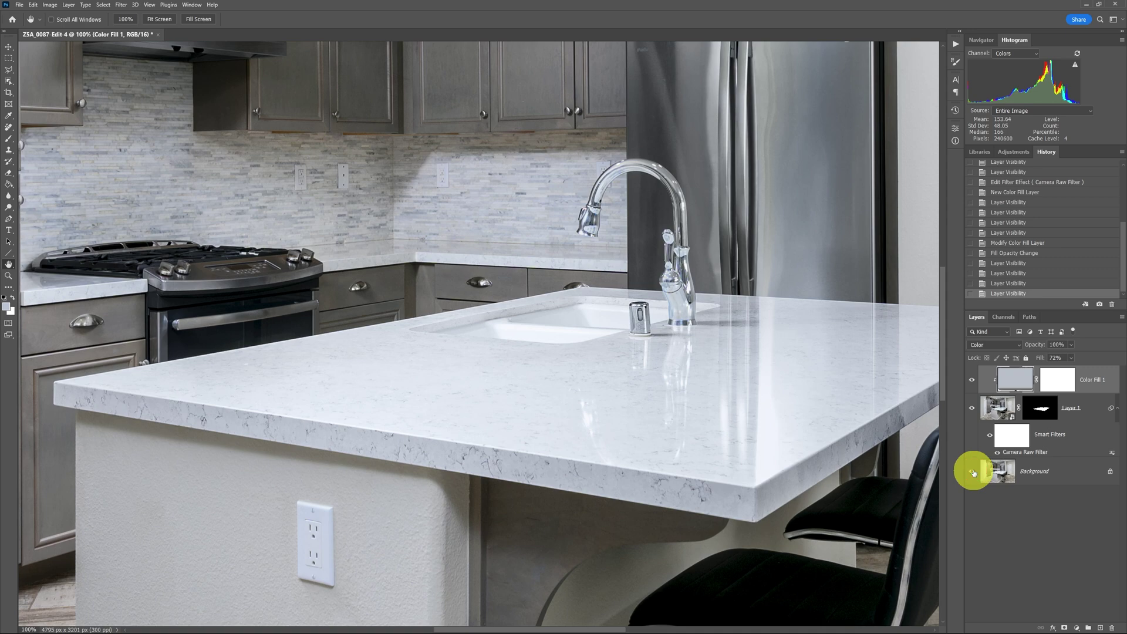
key(ctrl+0)
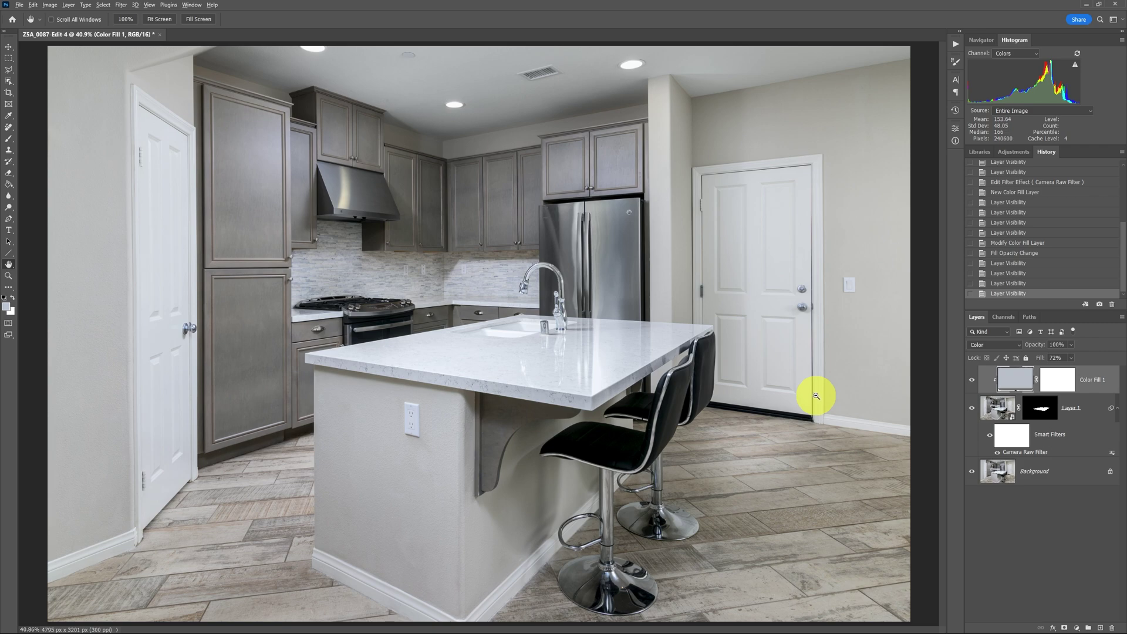
Save the photo in Photoshop (*.PSD) format as ZSA_0087-Edit-Edit.psd.
key(alt+f)
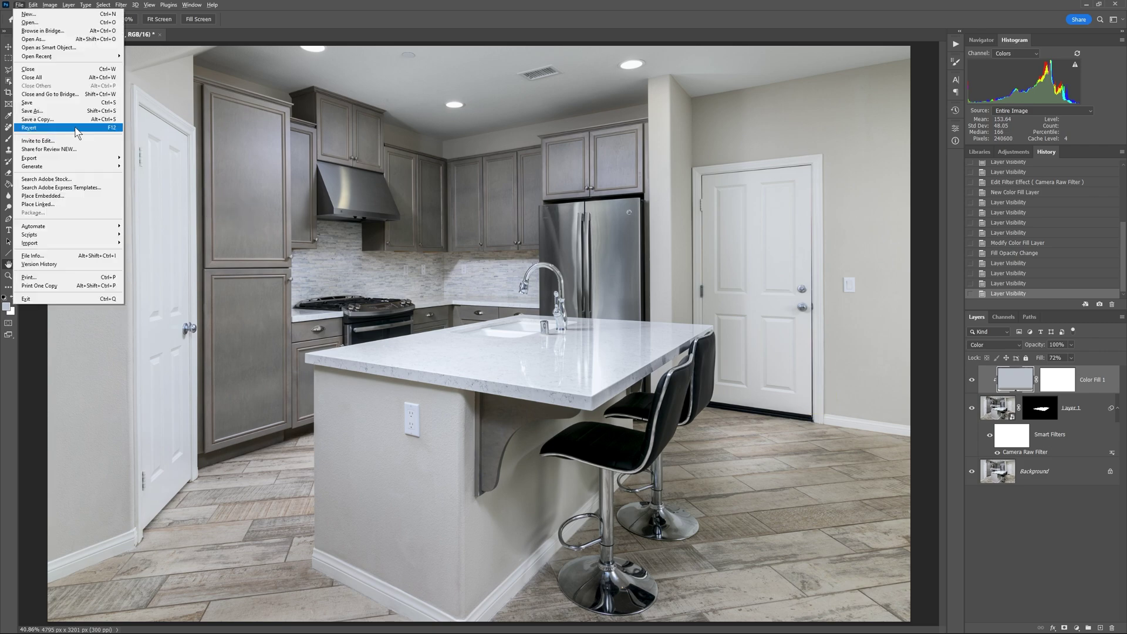
click(47, 112)
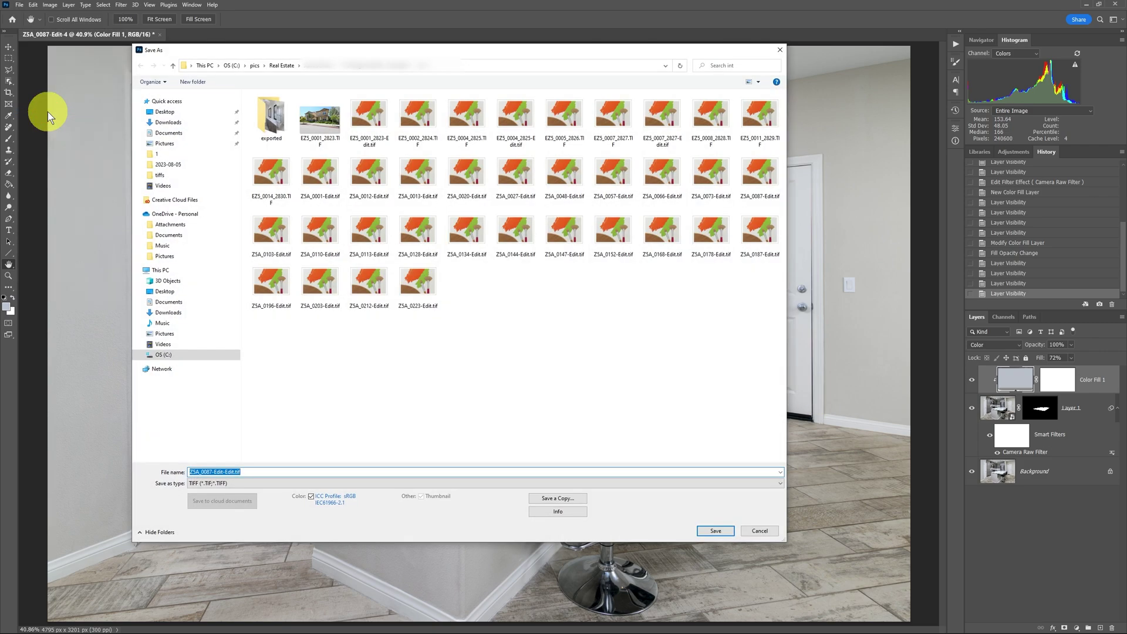
click(270, 483)
click(266, 491)
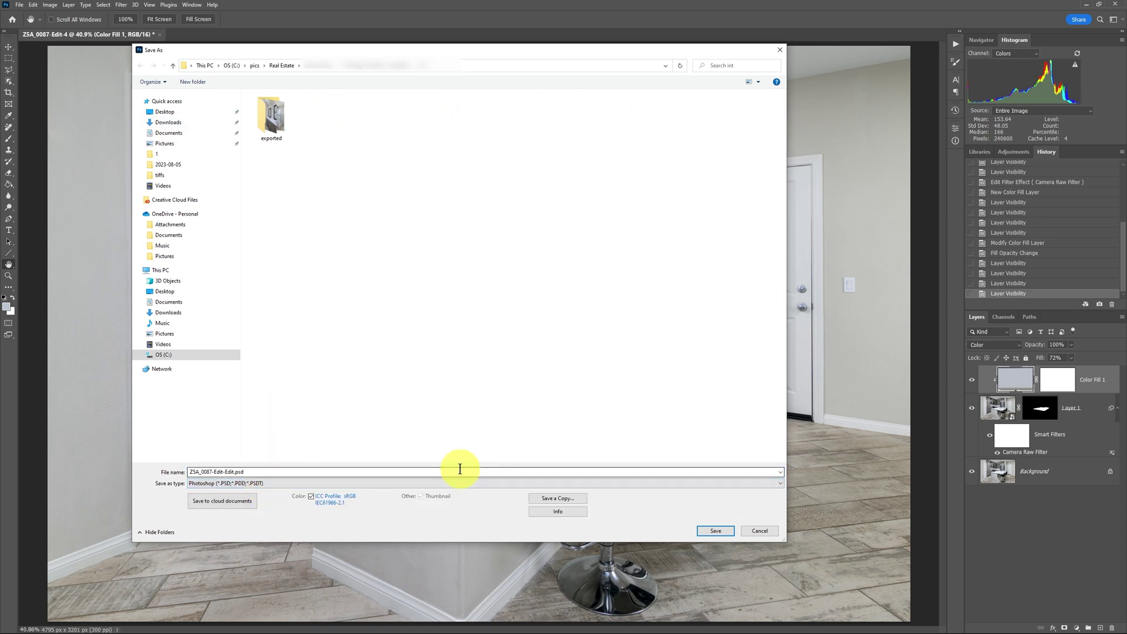
click(719, 532)
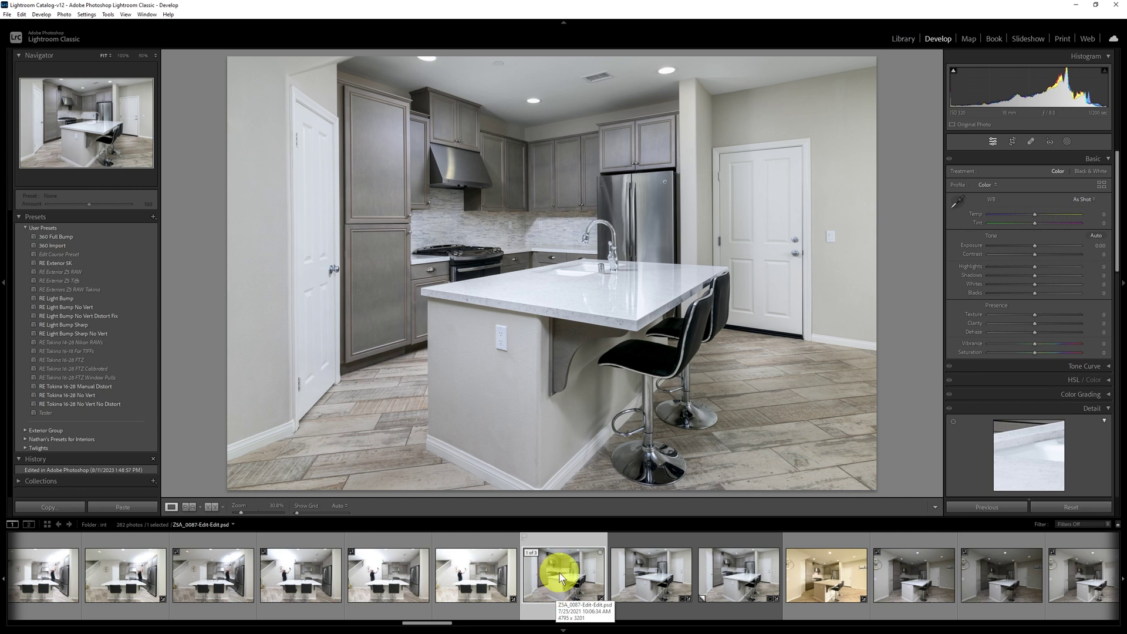
Step through the virtual copy, the saved PSD and the masked TIF, ending on ZSA_0087-Edit-Edit.psd.
click(745, 585)
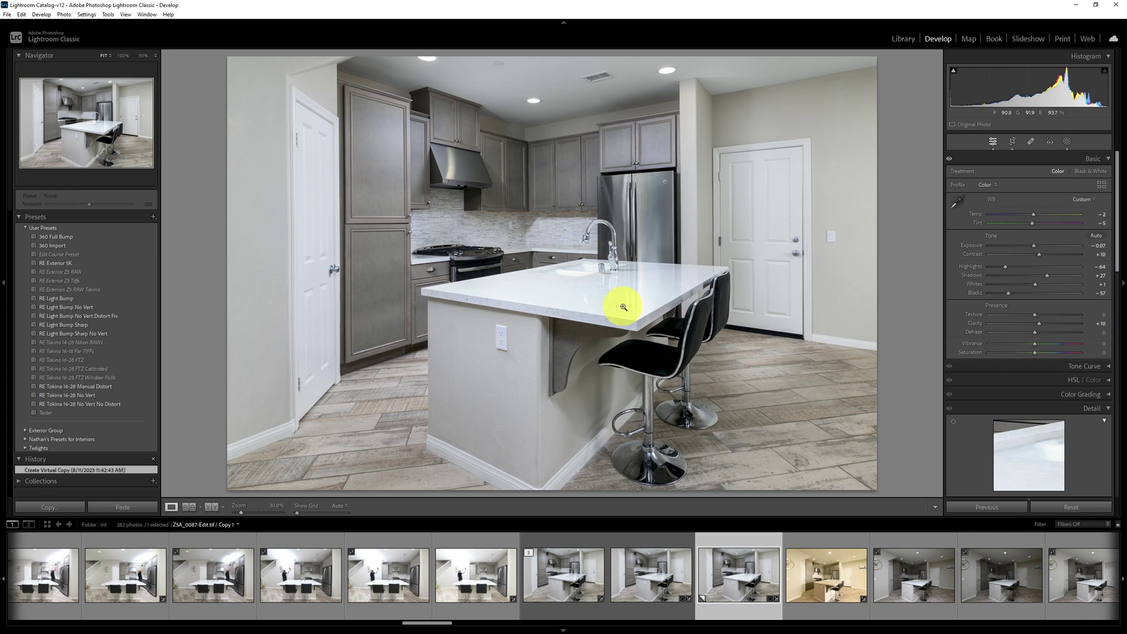
click(565, 593)
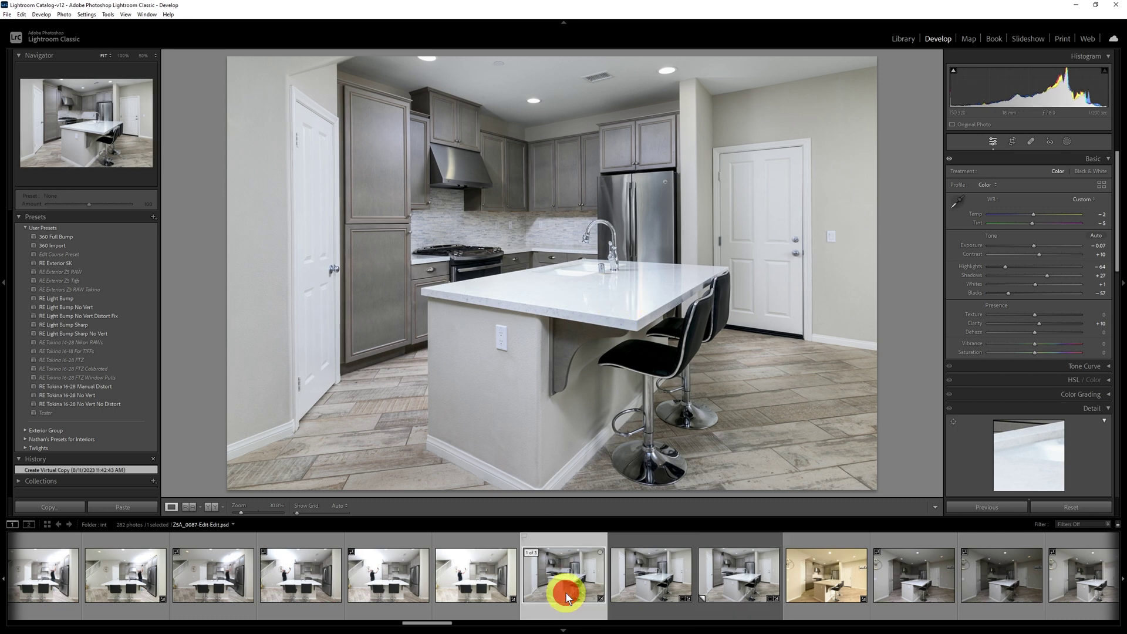
click(656, 575)
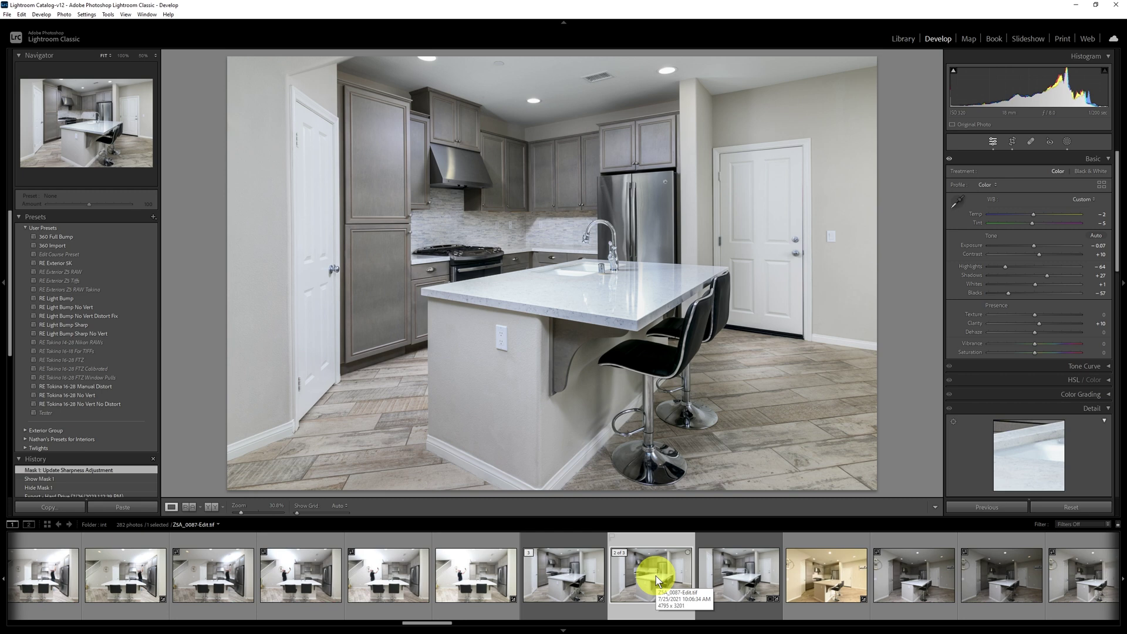
click(572, 574)
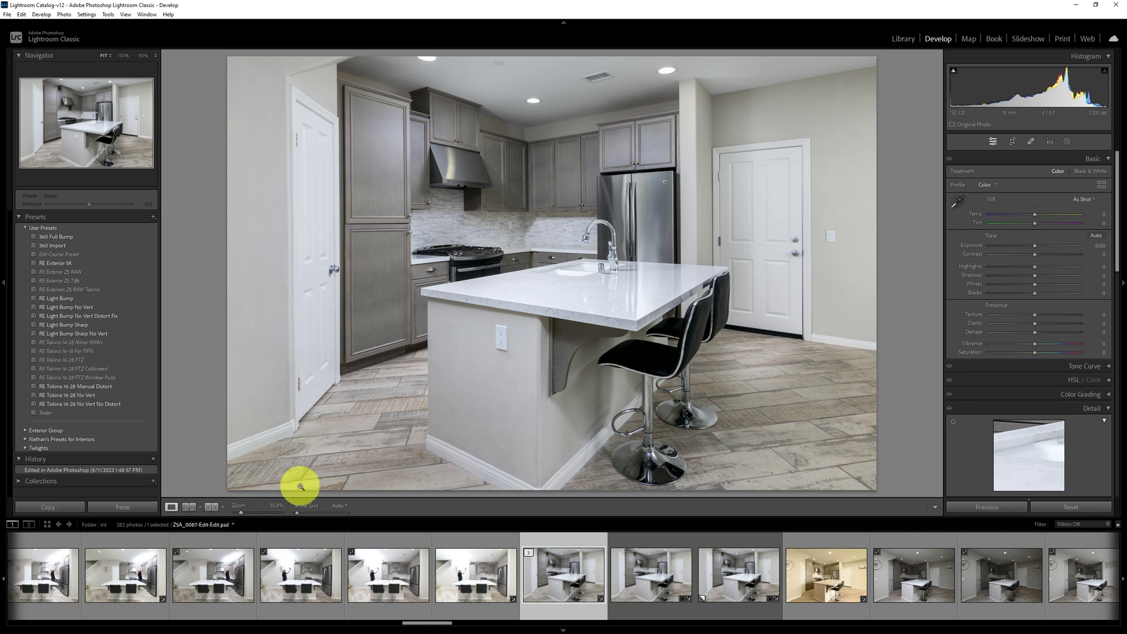
Open Reference View and drag ZSA_0087-Edit.tif into the Reference pane.
click(190, 508)
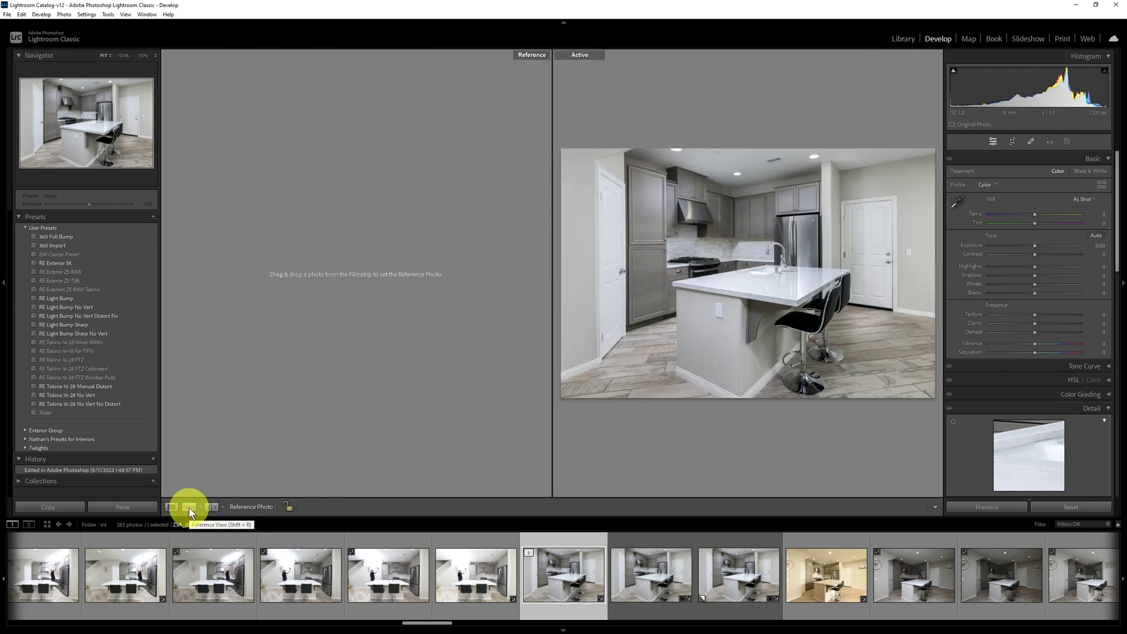
click(658, 588)
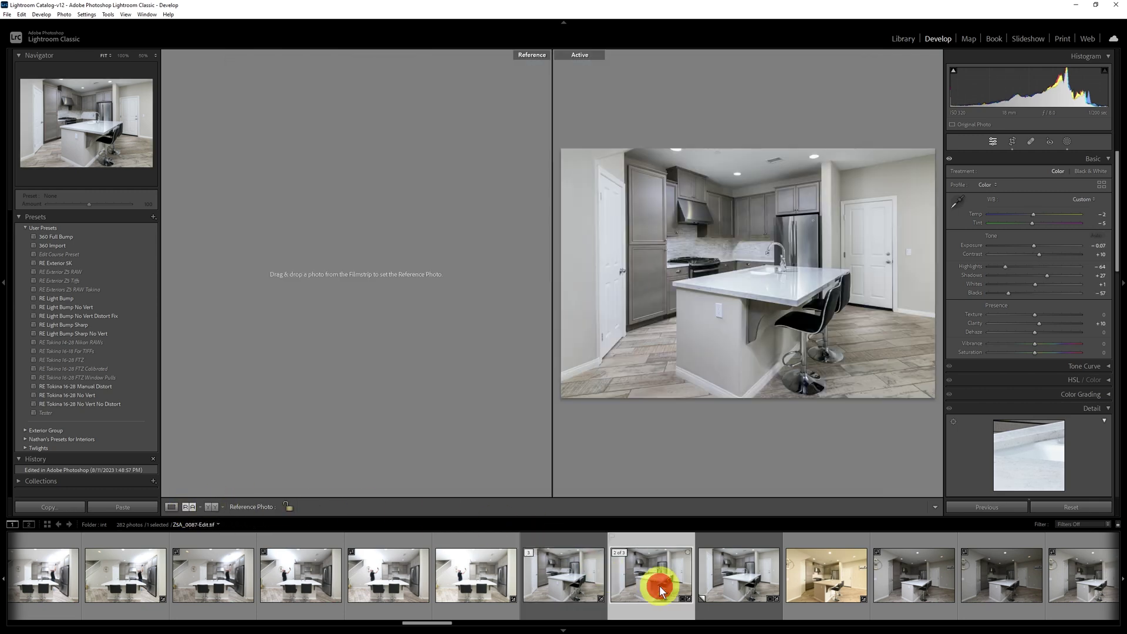
drag(660, 587, 343, 281)
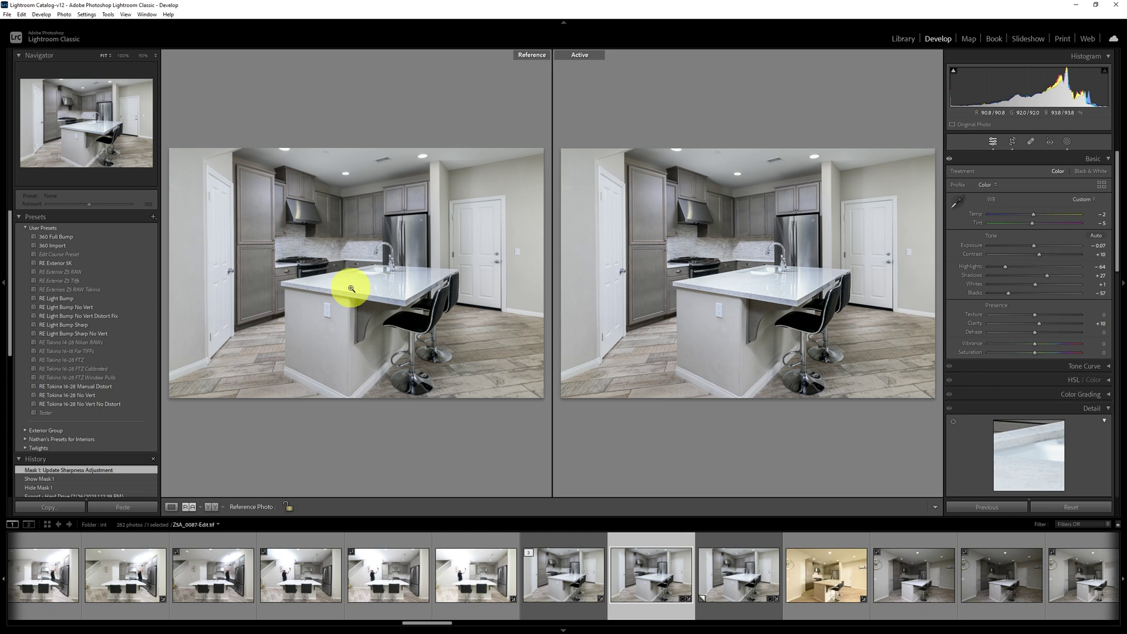
Hide the side panels and zoom both the reference and active photos into the countertop.
key(Tab)
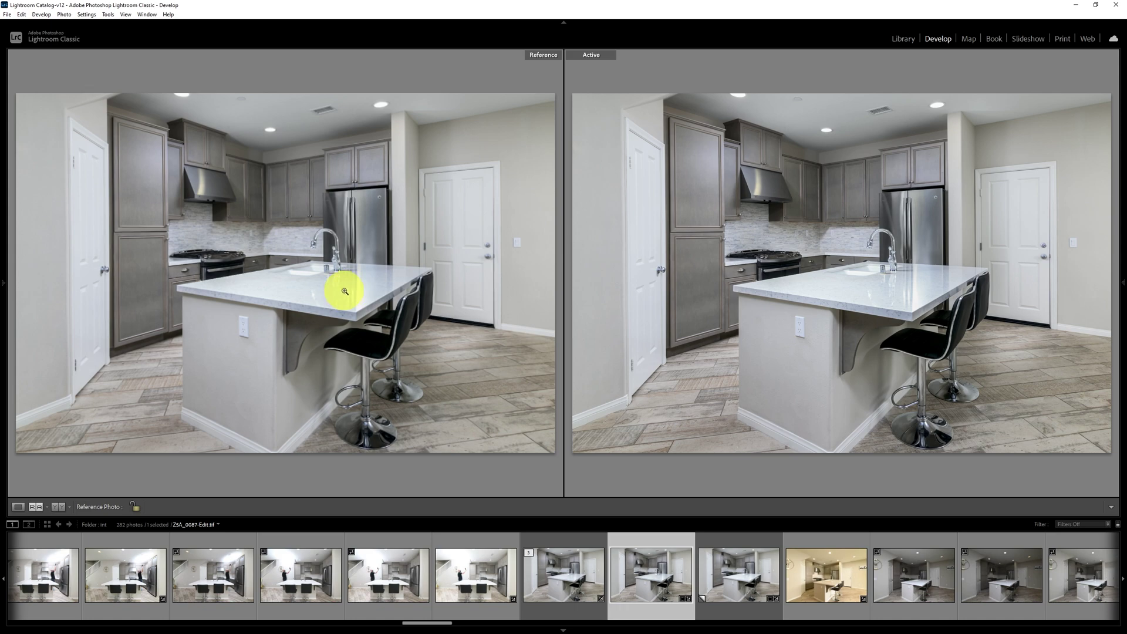
click(279, 303)
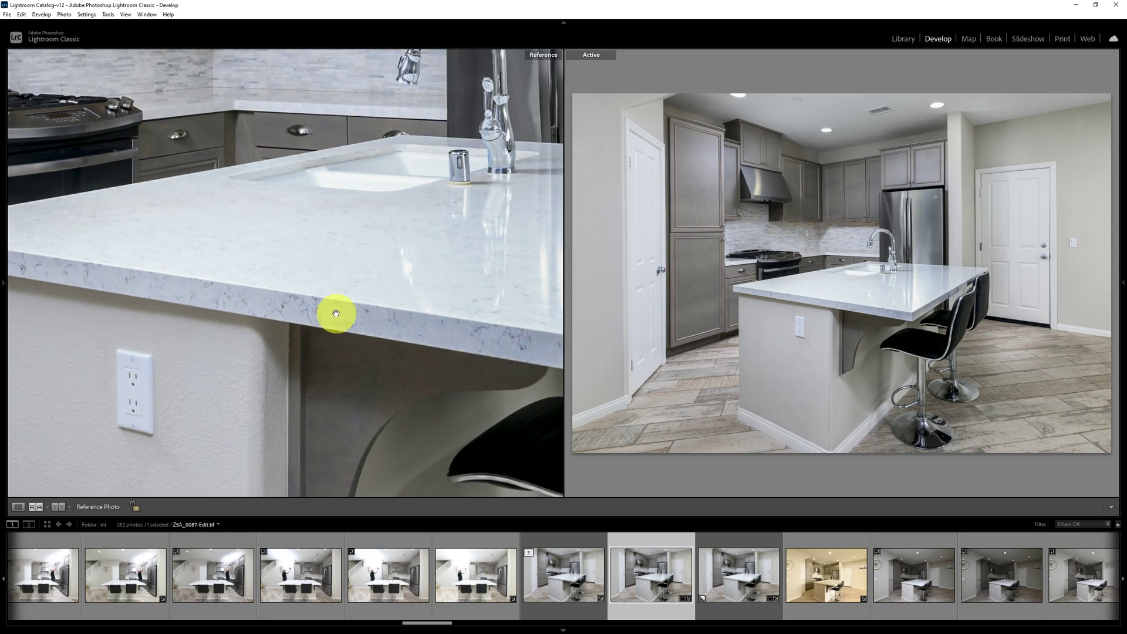
click(822, 304)
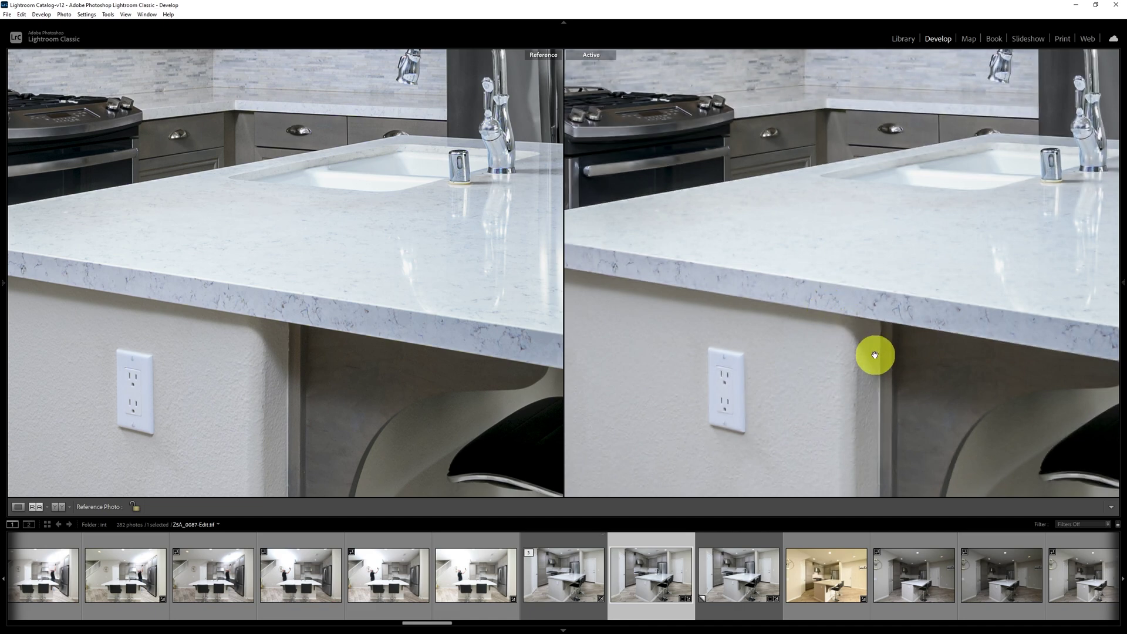
click(908, 336)
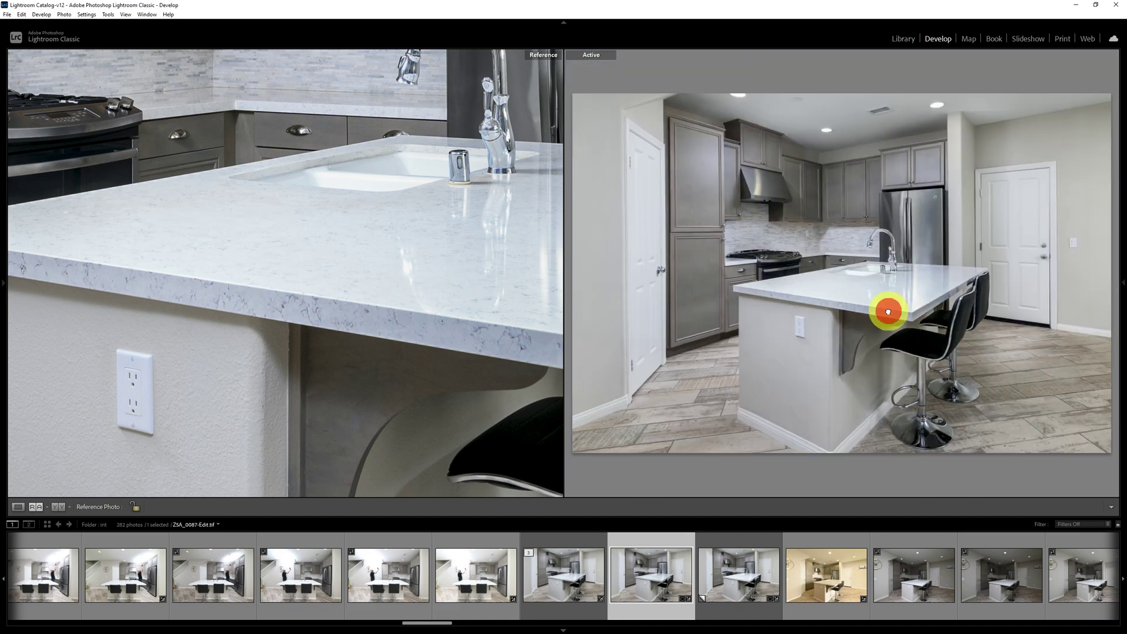
click(888, 312)
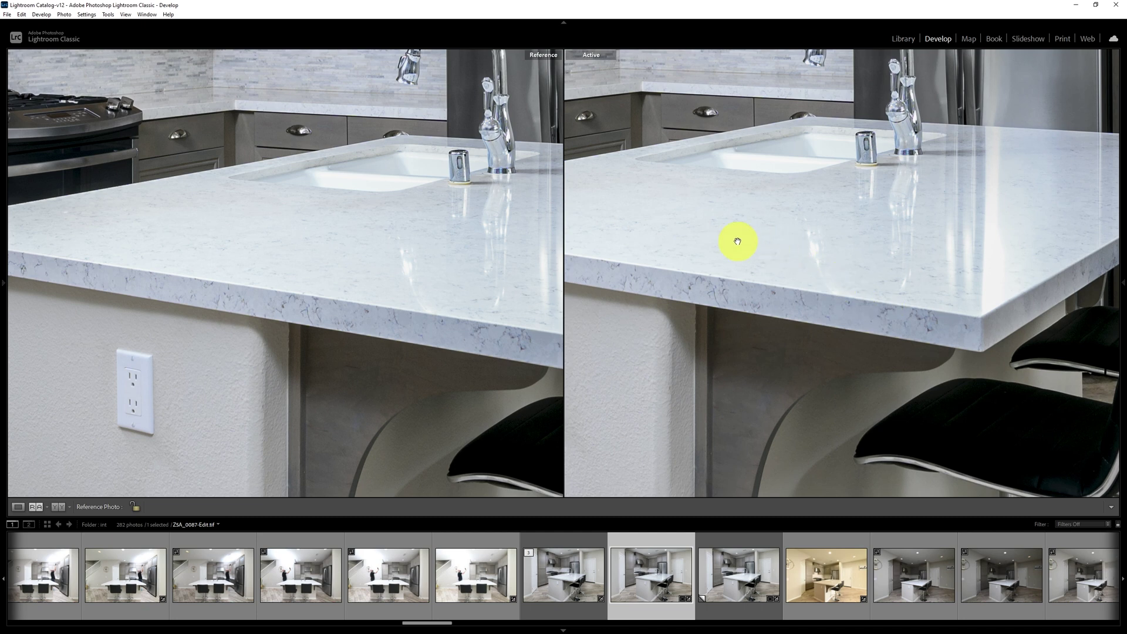
Pan both close-ups to line up the sink and faucet area, then return to single-photo view.
drag(749, 228, 826, 302)
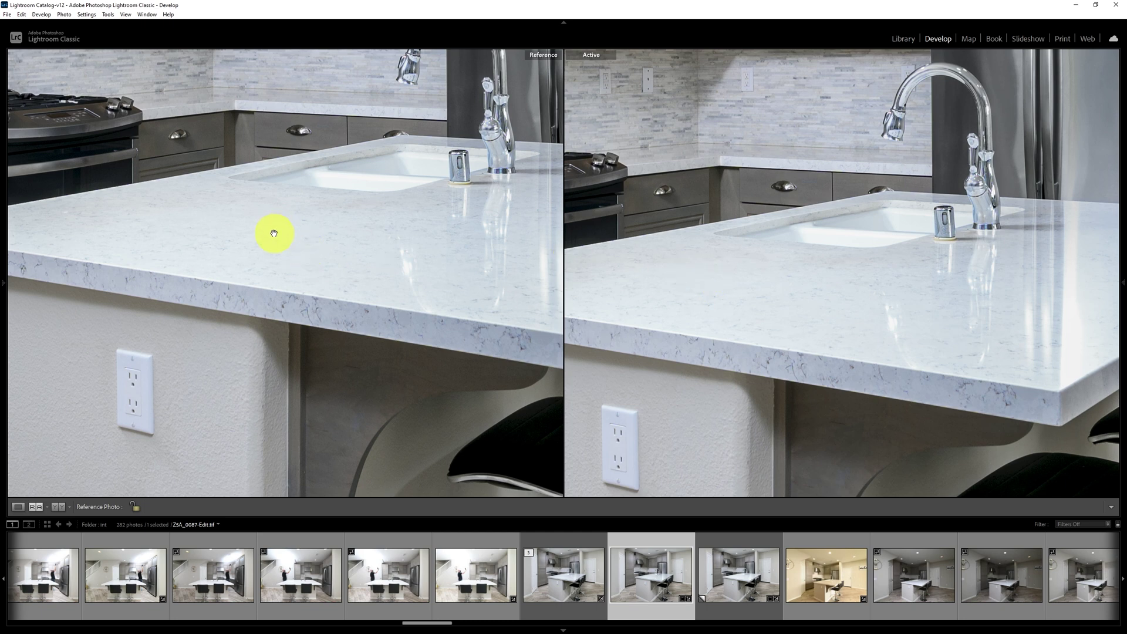
drag(273, 232, 284, 276)
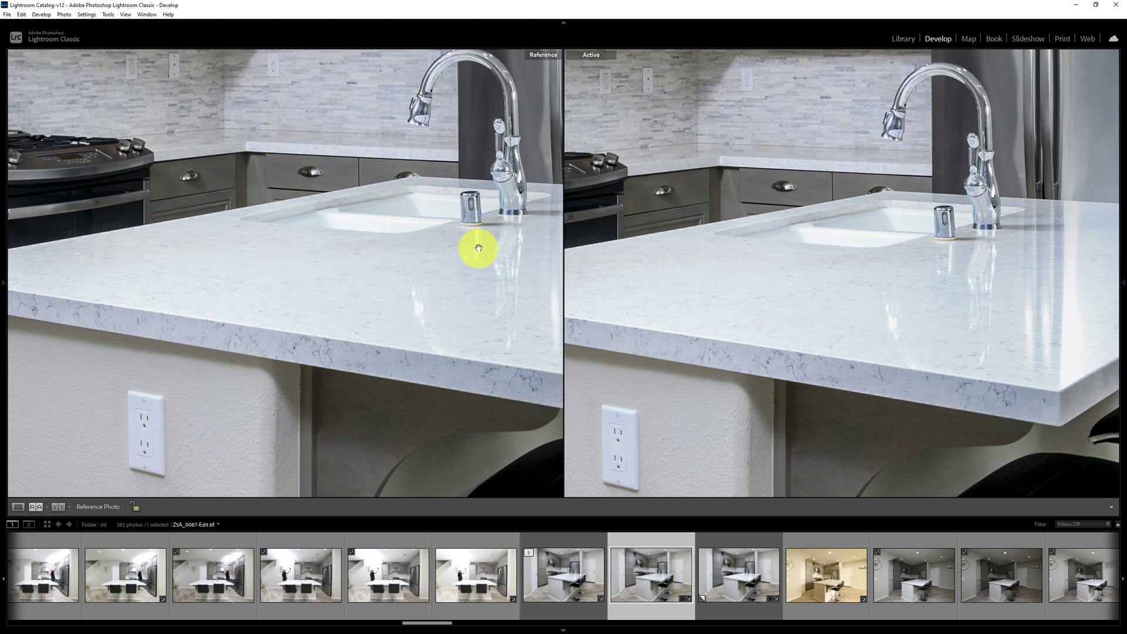
drag(488, 246, 312, 282)
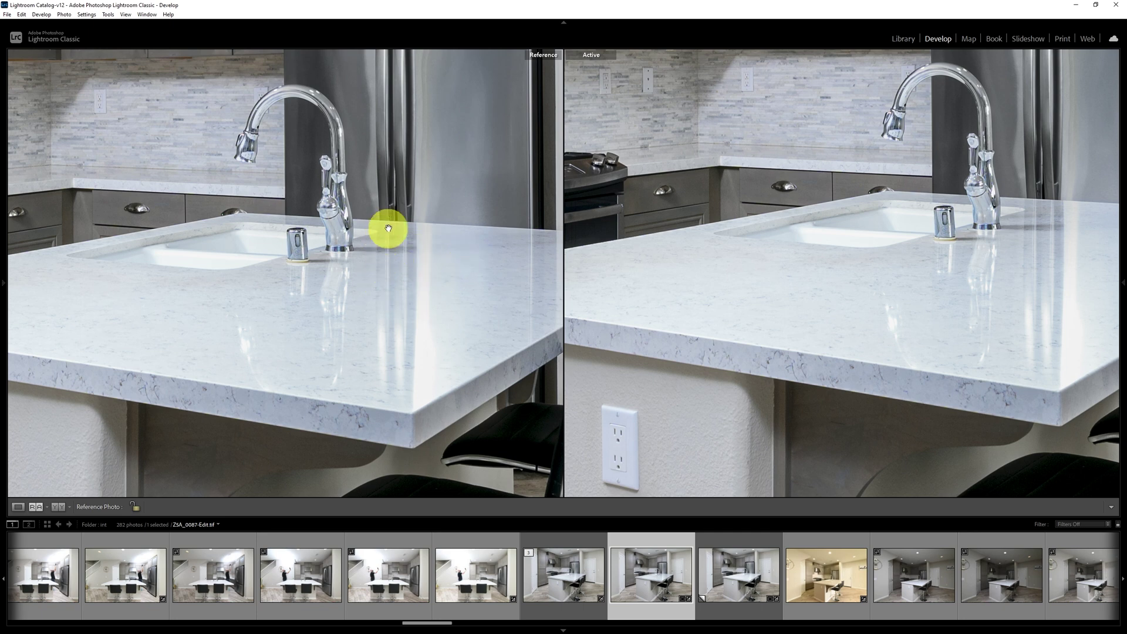
drag(1079, 235, 986, 248)
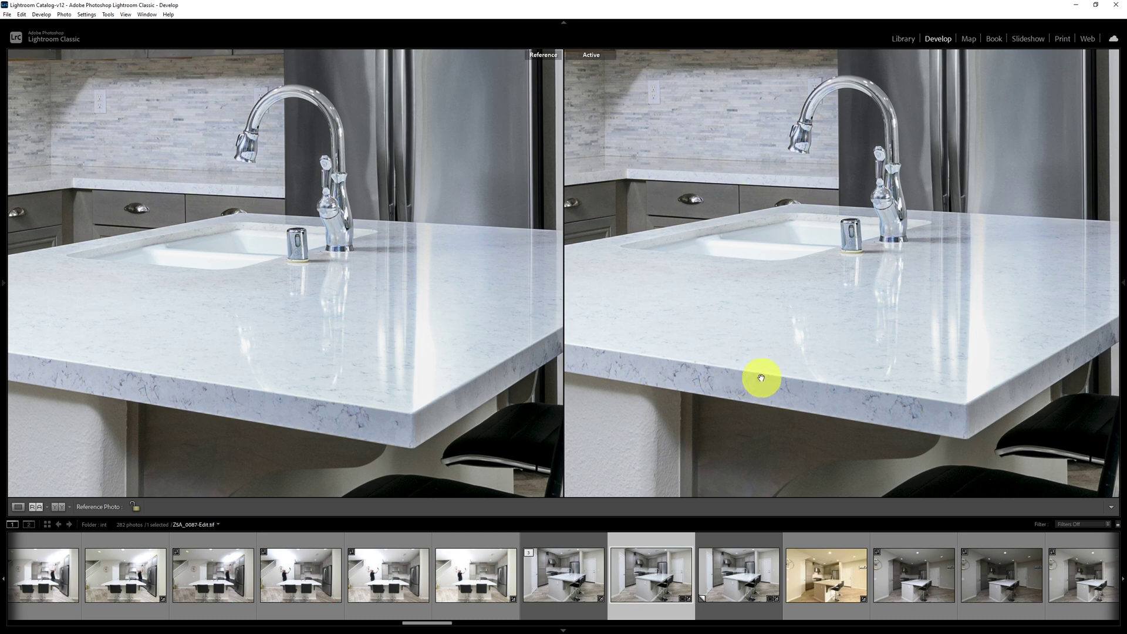
drag(763, 372, 797, 361)
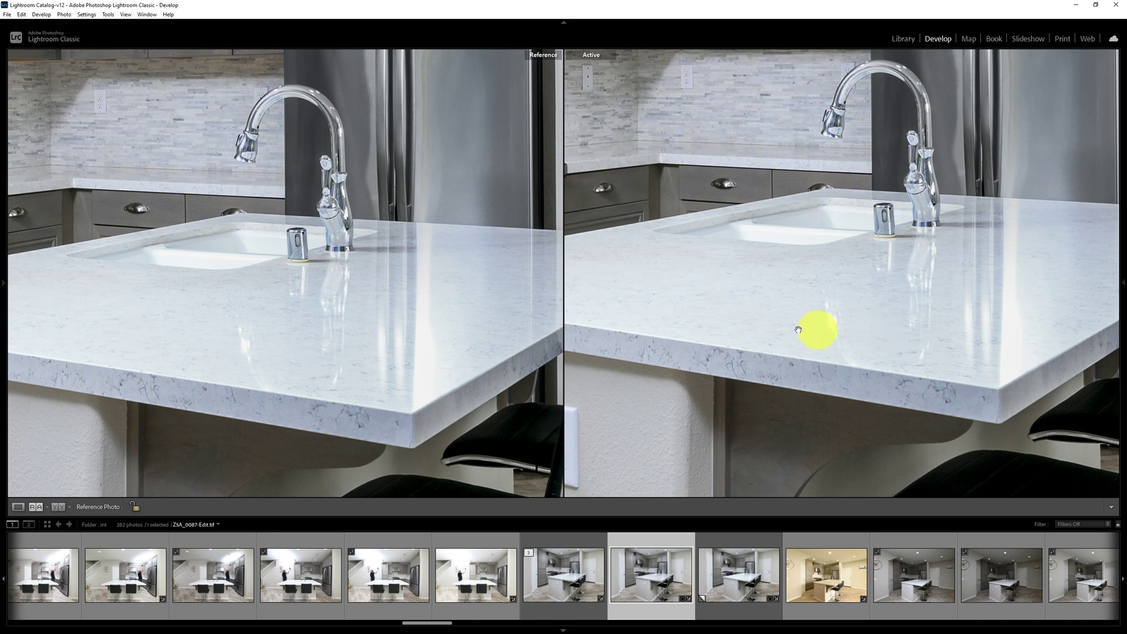
drag(281, 392, 321, 342)
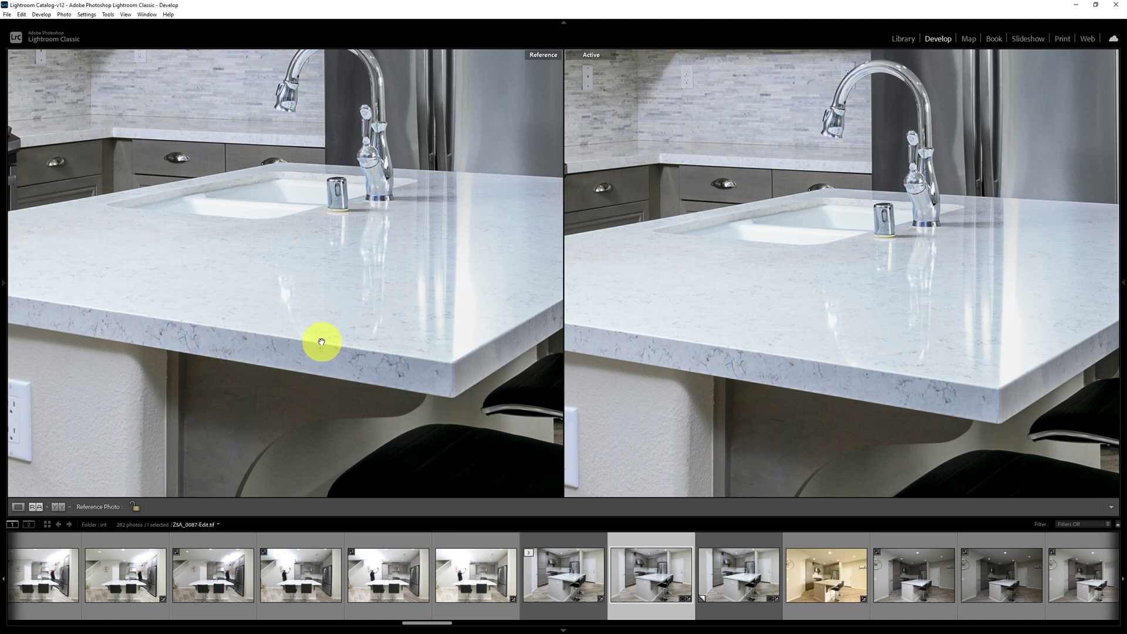
click(541, 579)
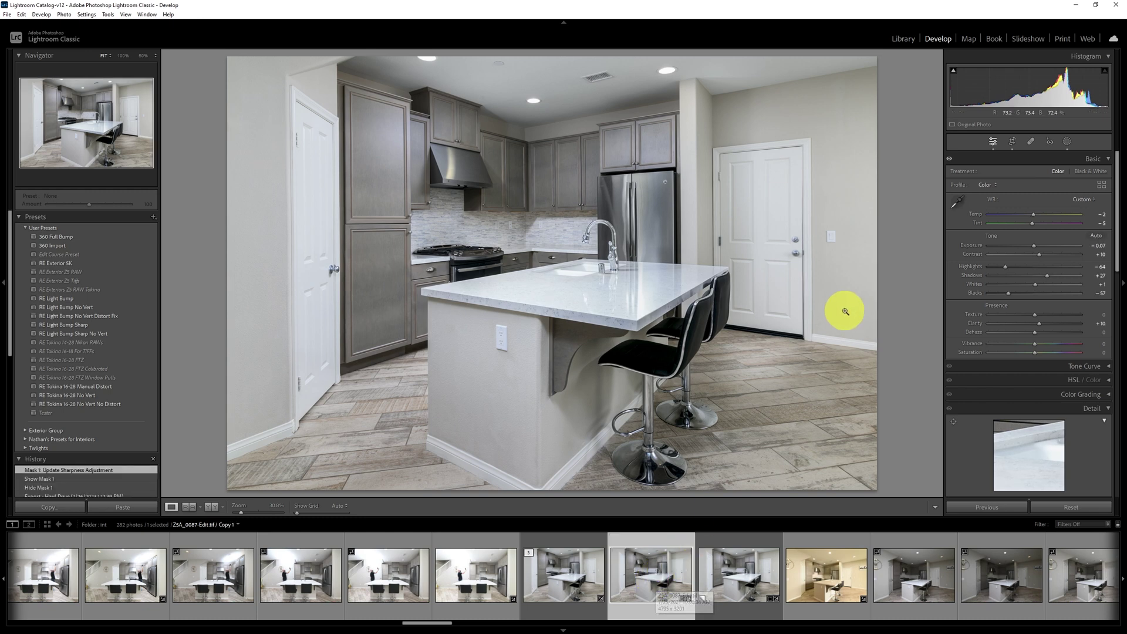
Review Mask 1's countertop sliders in Masking, then switch to ZSA_0087-Edit-Edit.psd in Photoshop.
click(1066, 142)
click(889, 89)
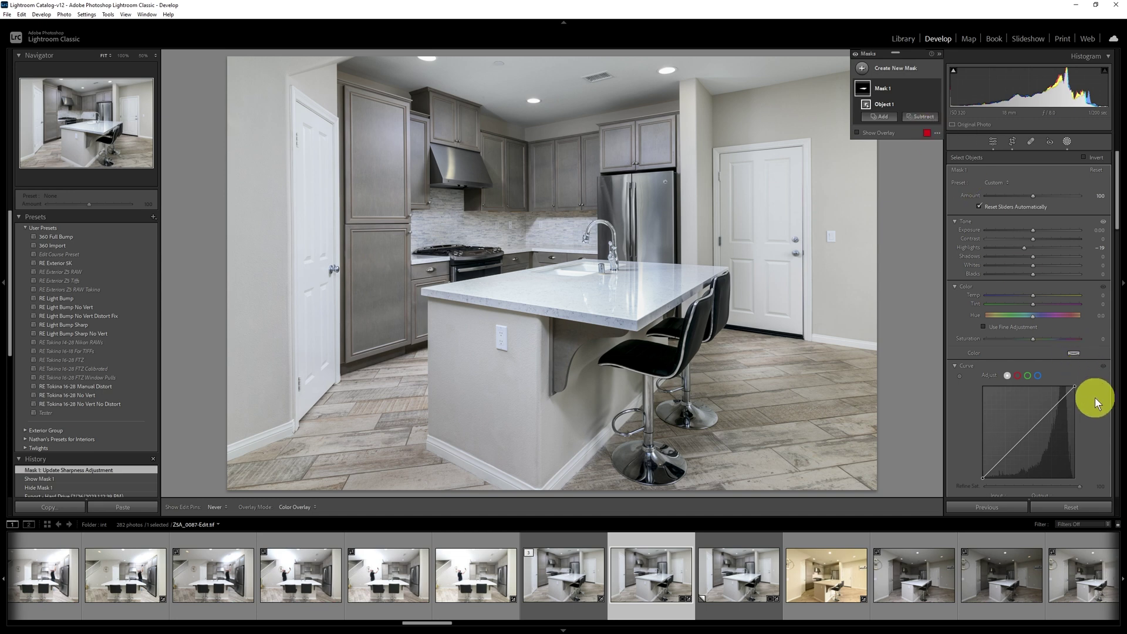
scroll(1094, 398, down, 3)
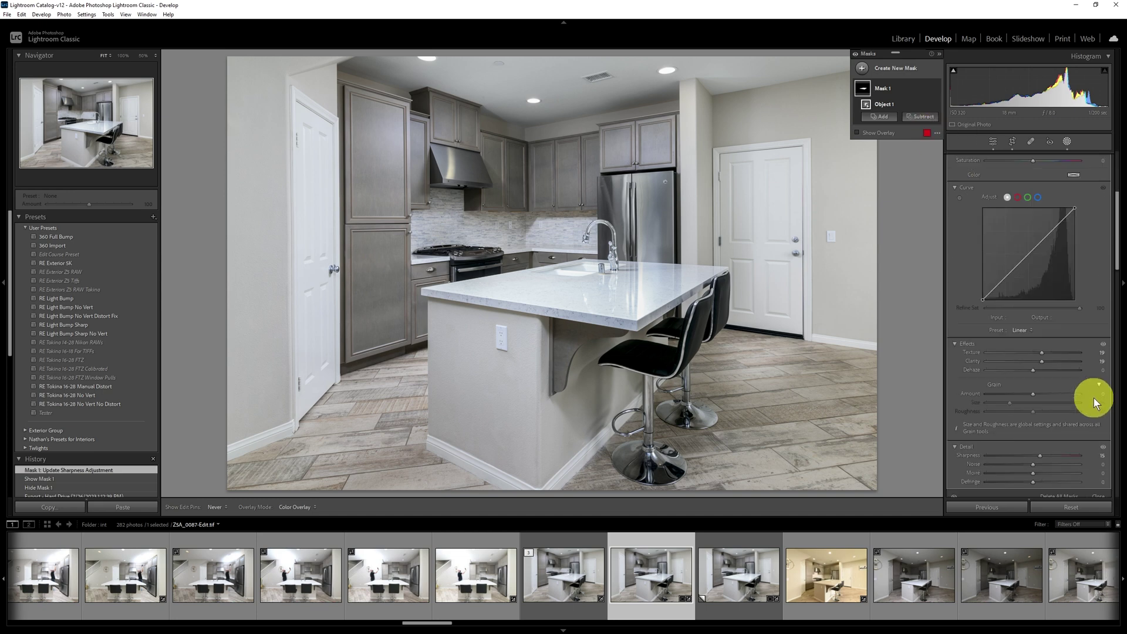
scroll(1093, 402, down, 2)
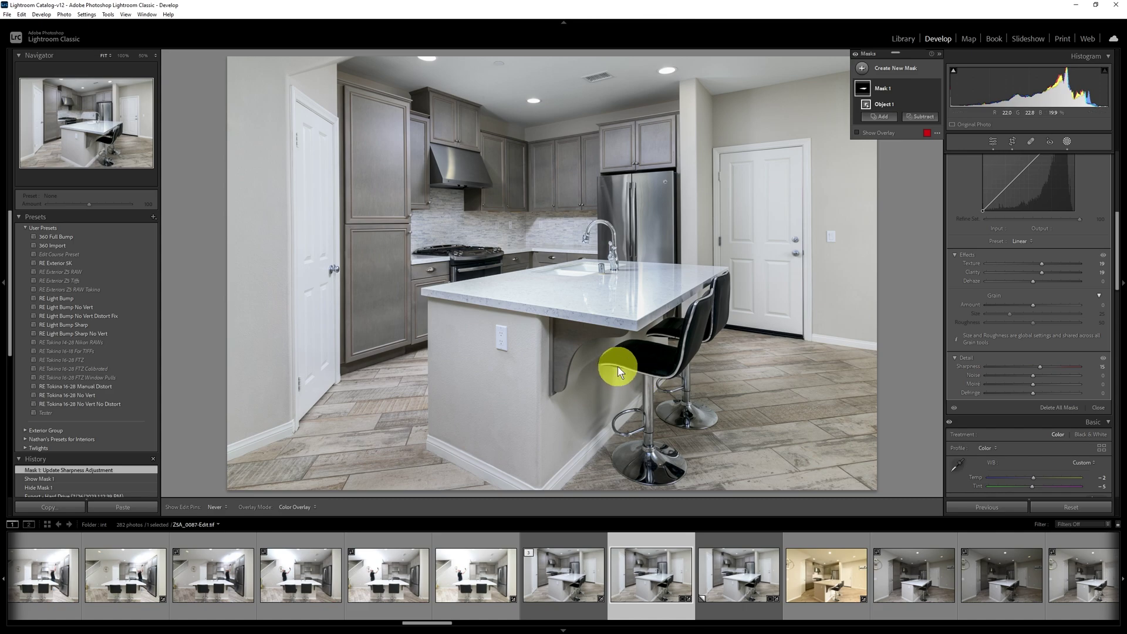
key(alt+Tab)
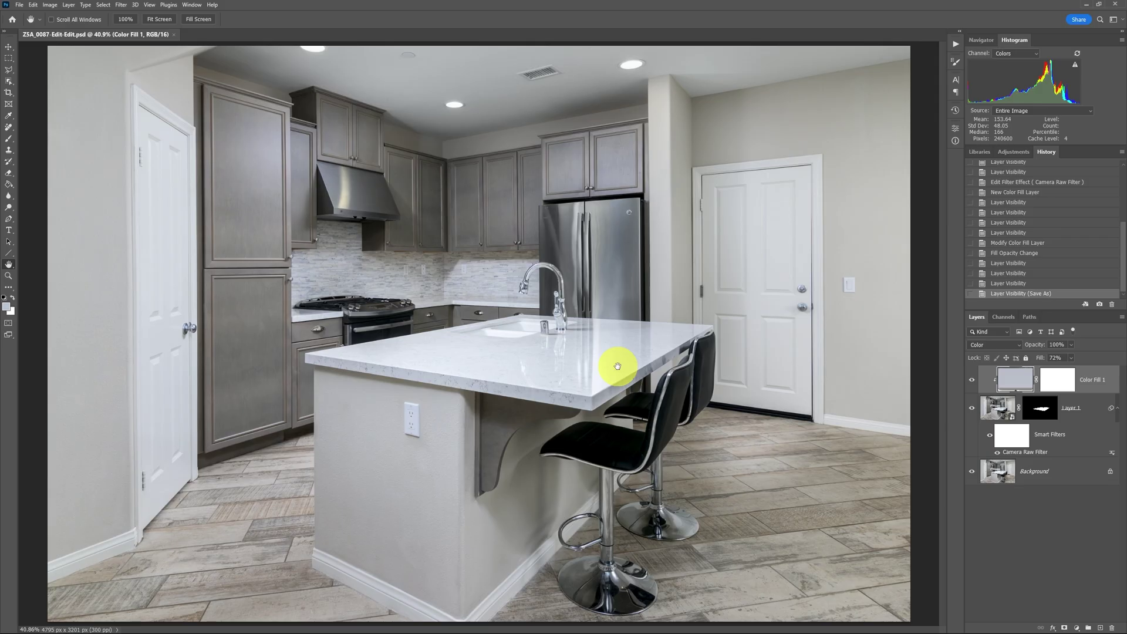